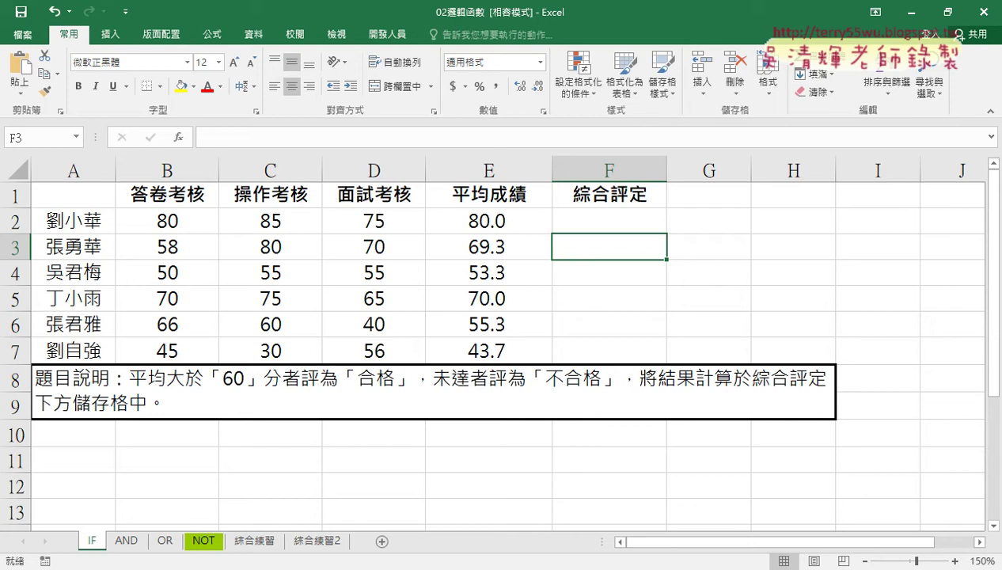
# Check the 範例檔110 example folder, then close it and return to the workbook.
pyautogui.click(210, 491)
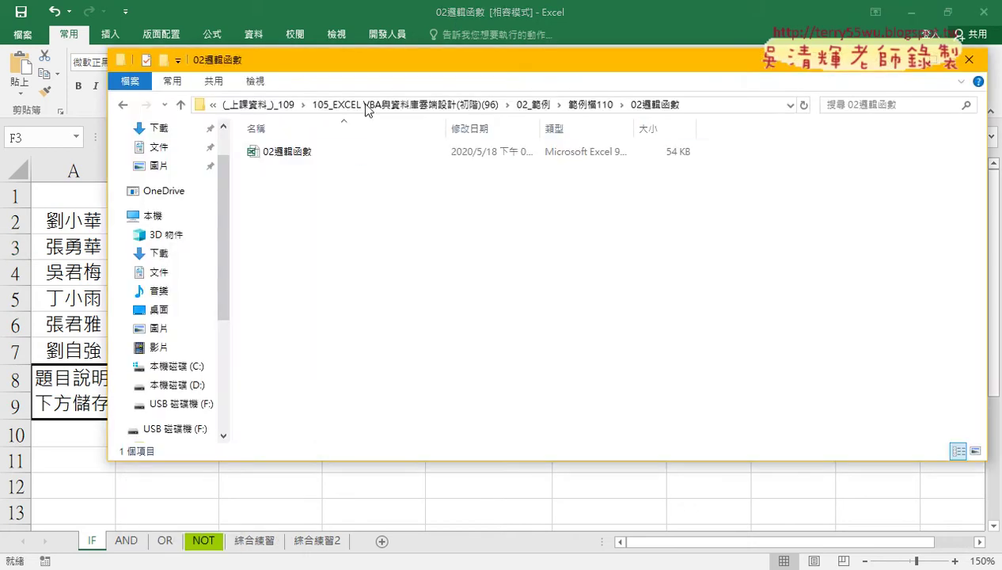
pyautogui.click(591, 104)
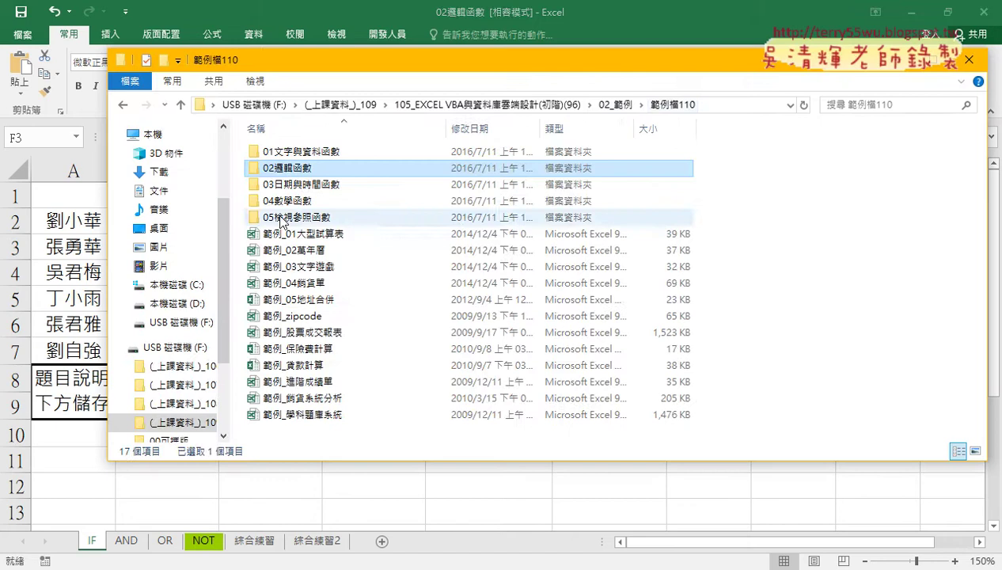
pyautogui.click(902, 60)
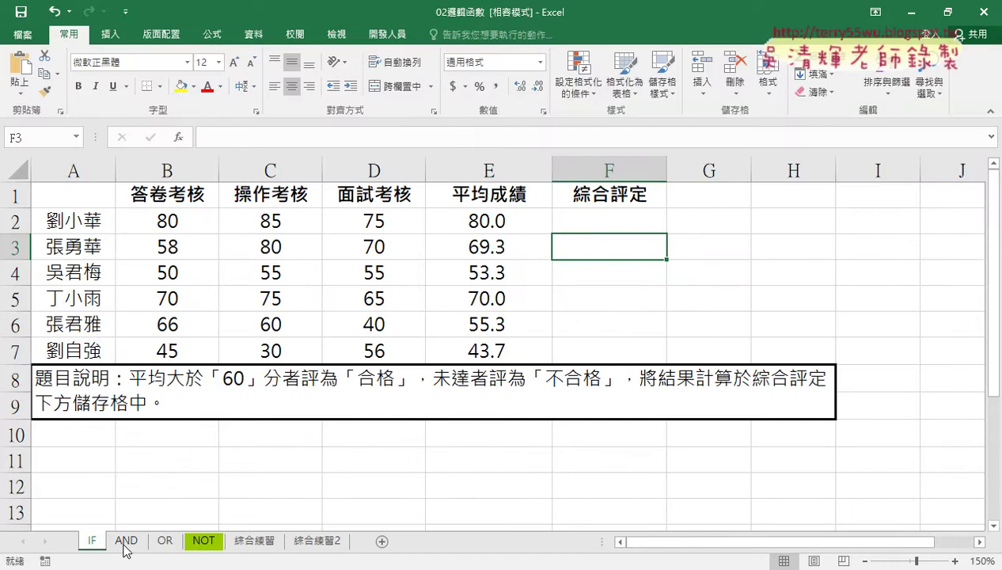
# Look through the AND and OR sheets, then go back to the IF sheet.
pyautogui.click(123, 543)
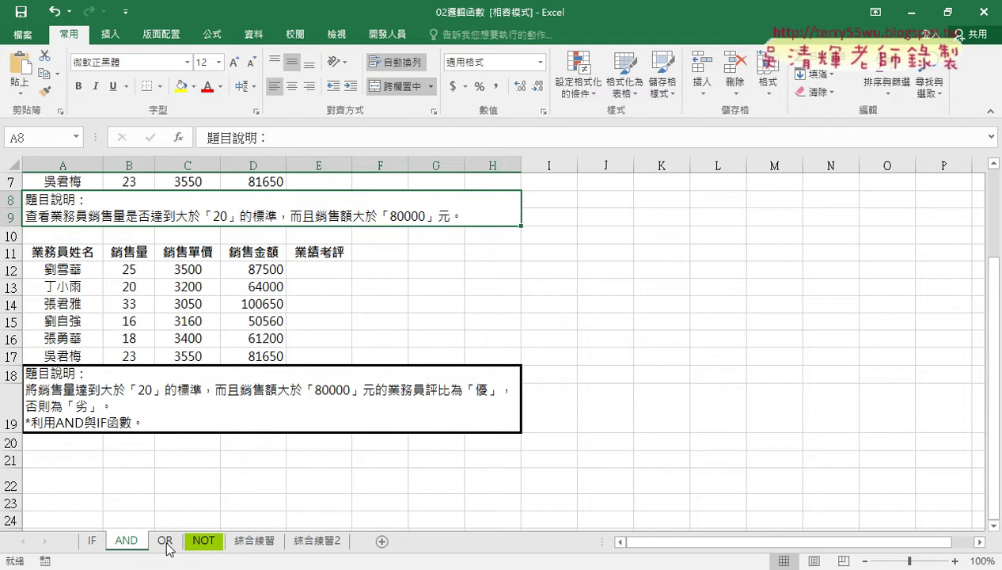
pyautogui.click(165, 542)
pyautogui.click(89, 542)
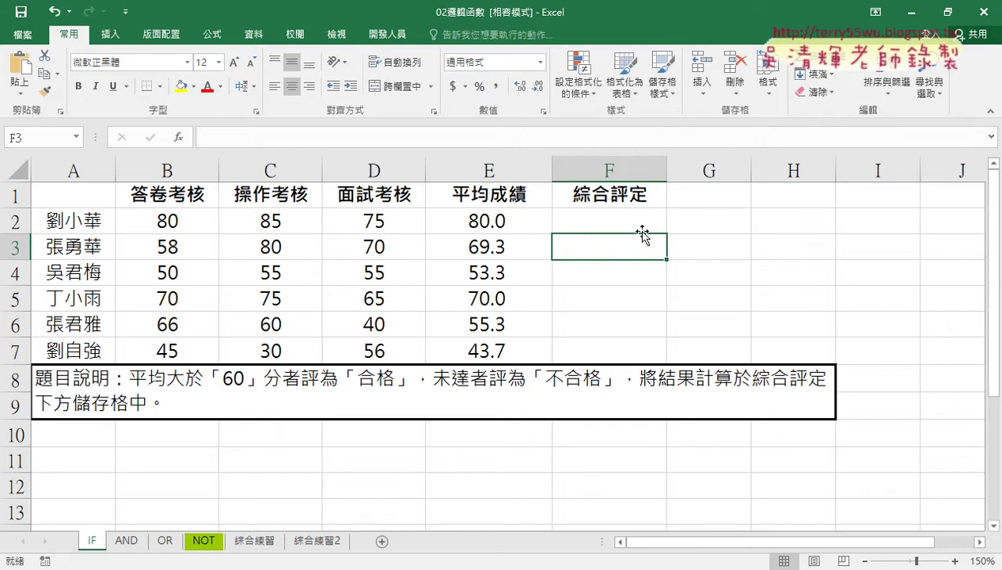
# Check the average formula in E2 and the 平均成績 column, then select F2.
pyautogui.click(496, 221)
pyautogui.click(482, 169)
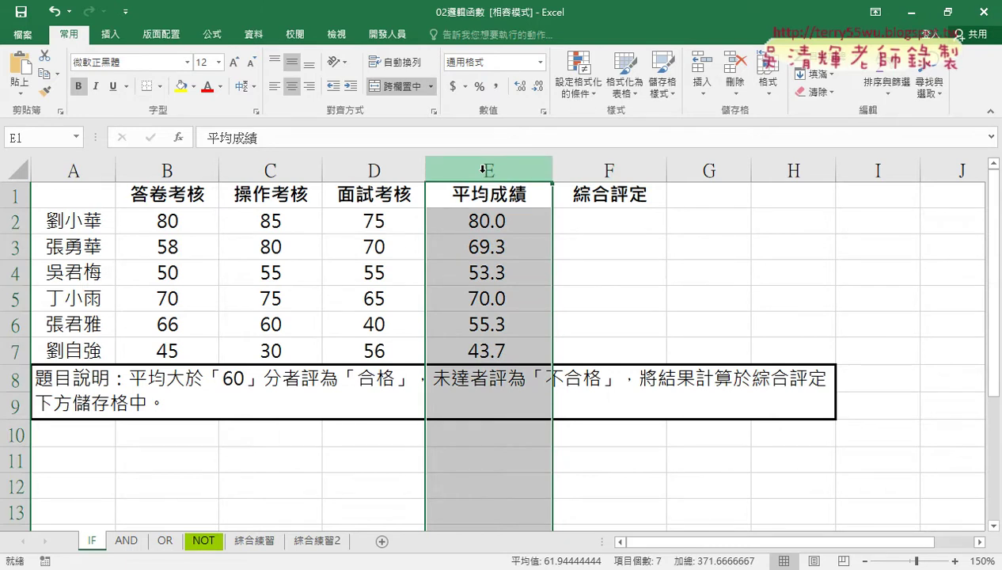
pyautogui.click(631, 224)
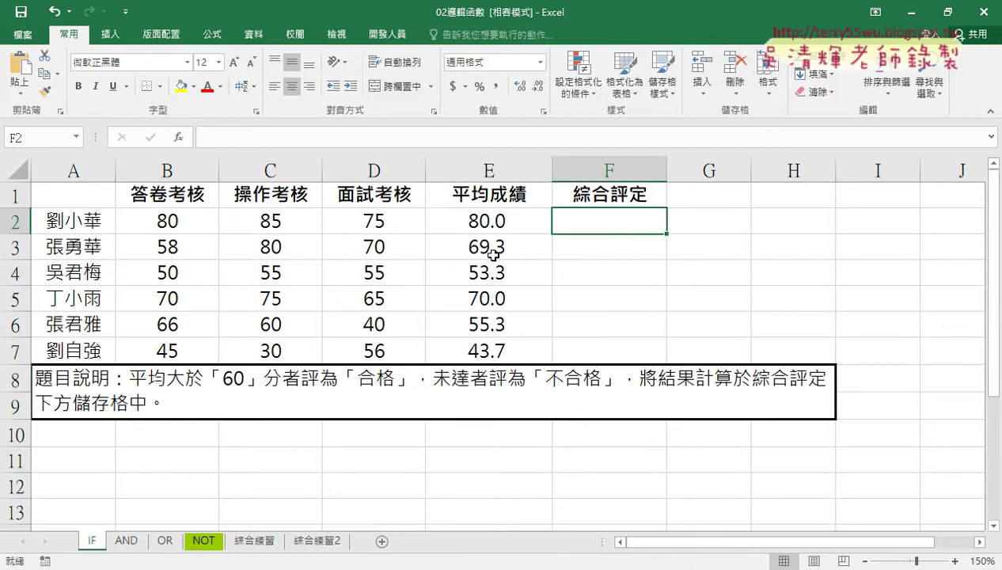
# Insert IF from the 邏輯 category into F2 and move its arguments dialog clear of row 2.
pyautogui.click(180, 138)
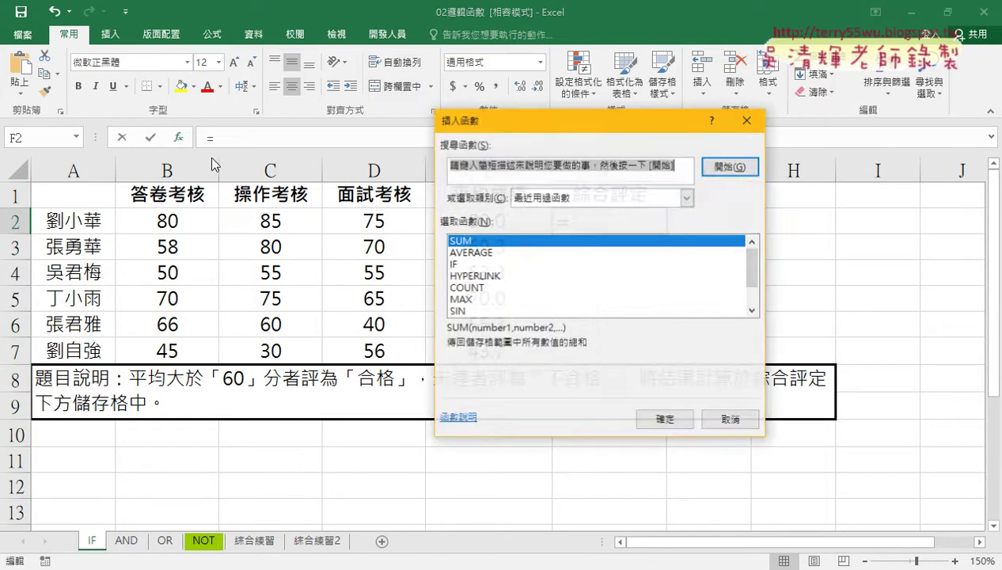
pyautogui.click(686, 197)
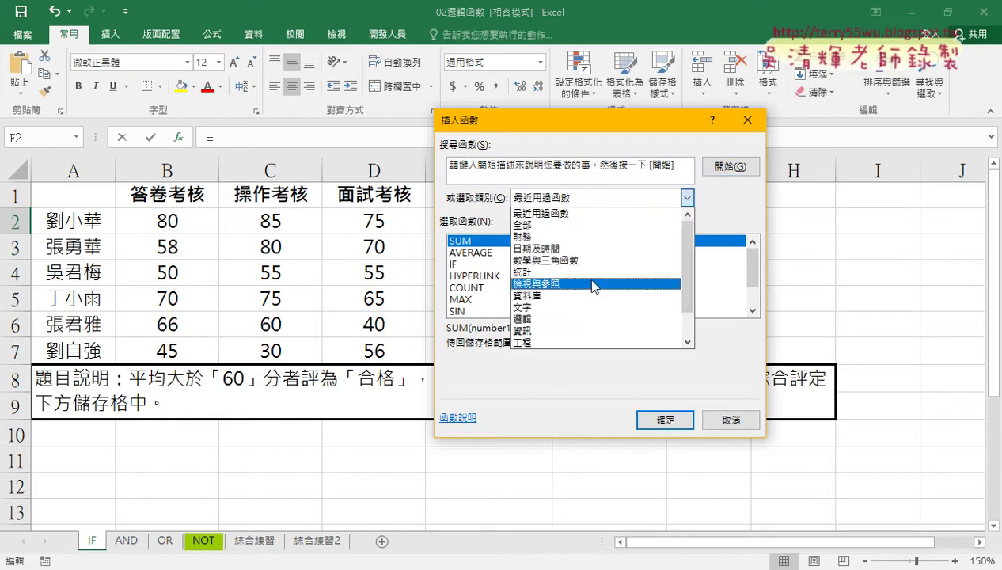
pyautogui.click(595, 319)
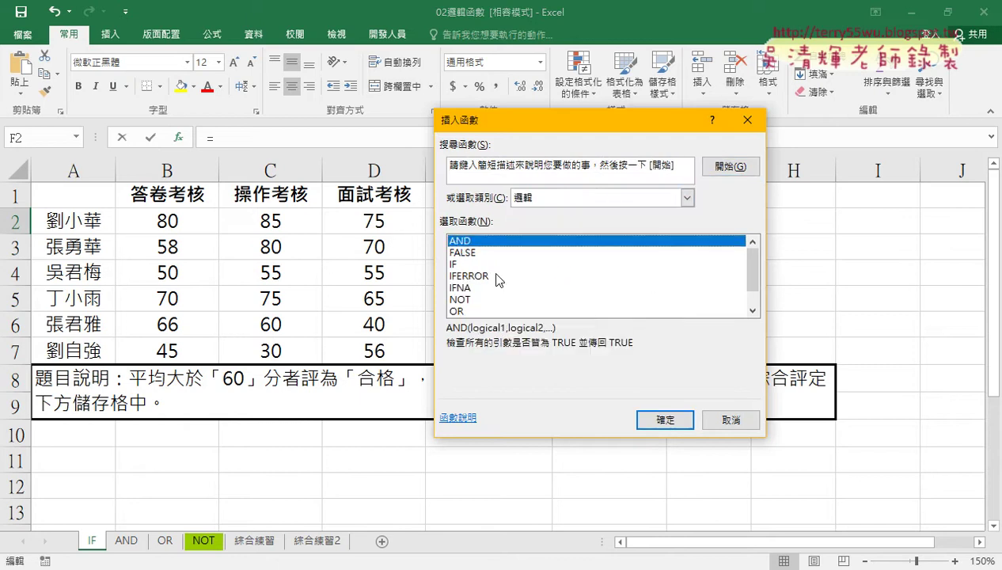
pyautogui.doubleClick(466, 264)
pyautogui.moveTo(470, 154); pyautogui.dragTo(387, 251)
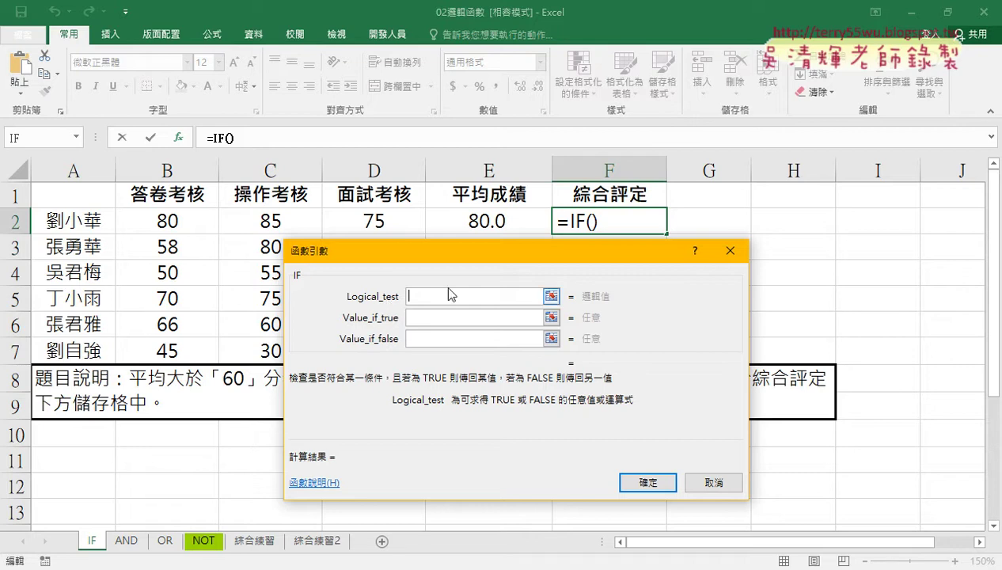
# Enter the condition E2>=60 and the true value 合格, copying the 合格 text.
pyautogui.click(476, 220)
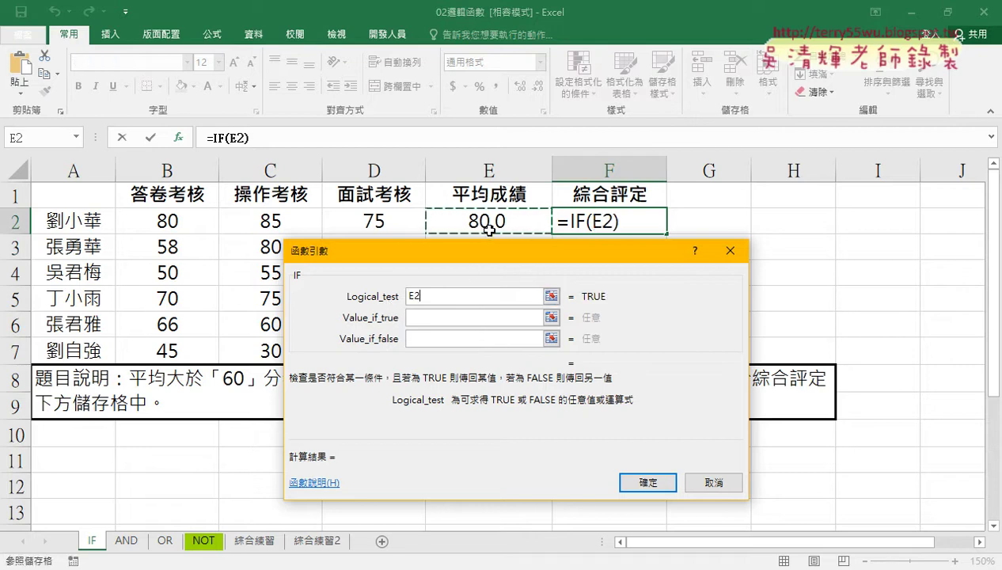
pyautogui.write('>')
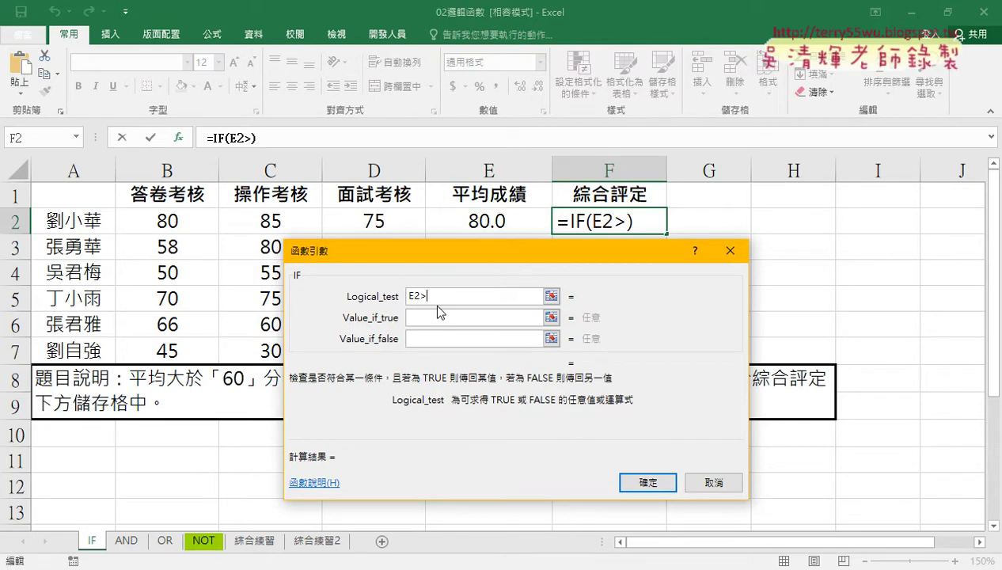
pyautogui.write('=60')
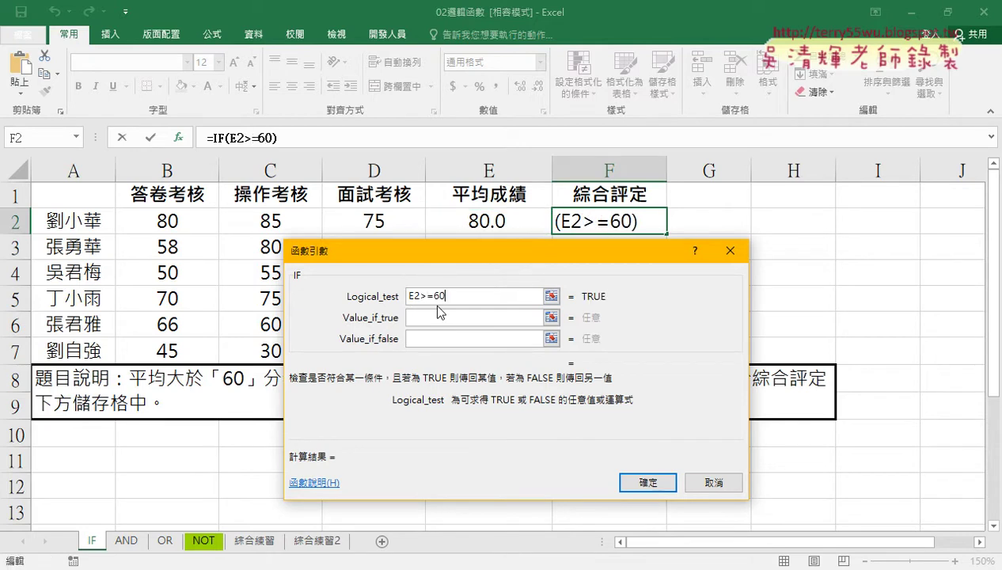
pyautogui.click(436, 318)
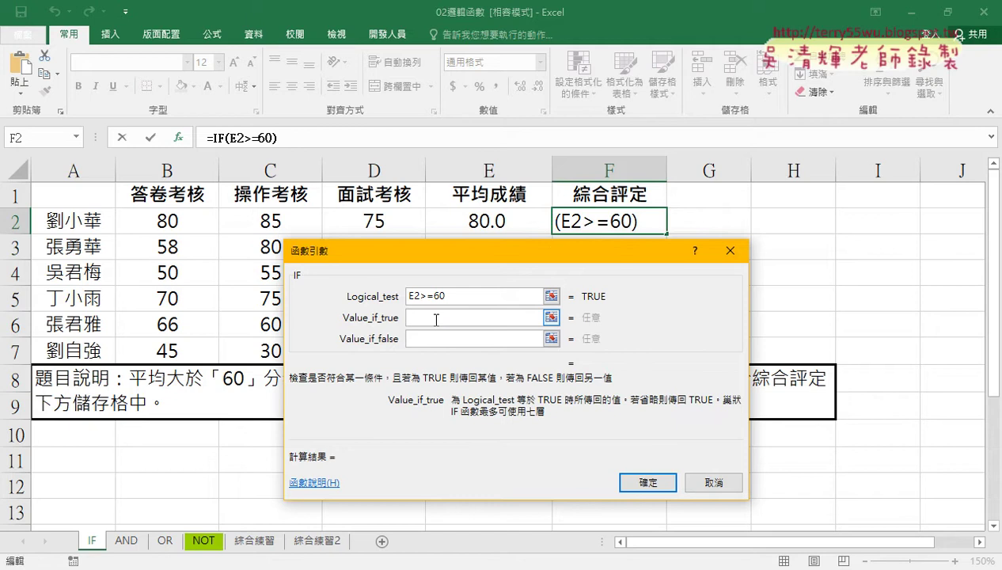
pyautogui.write('和')
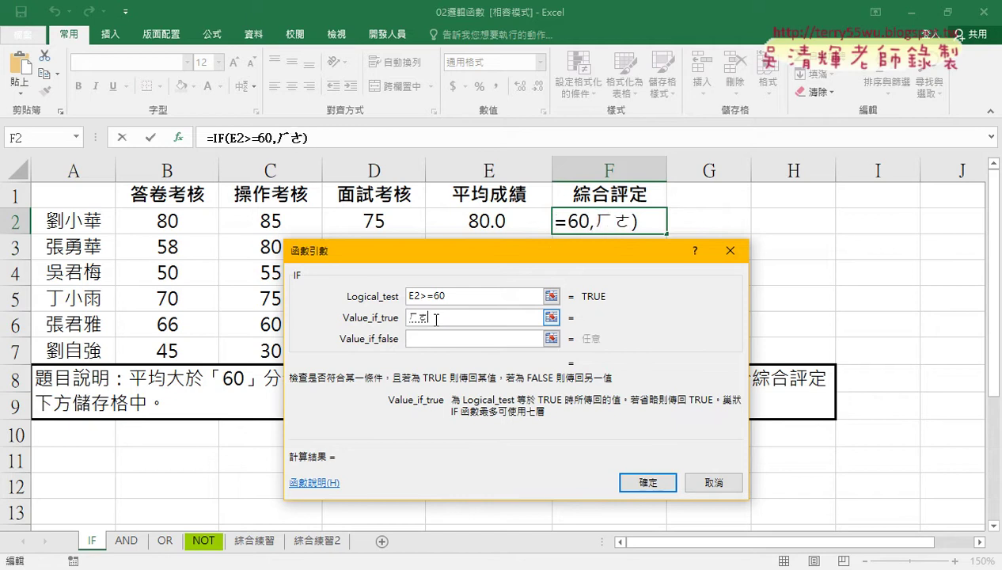
pyautogui.write('格')
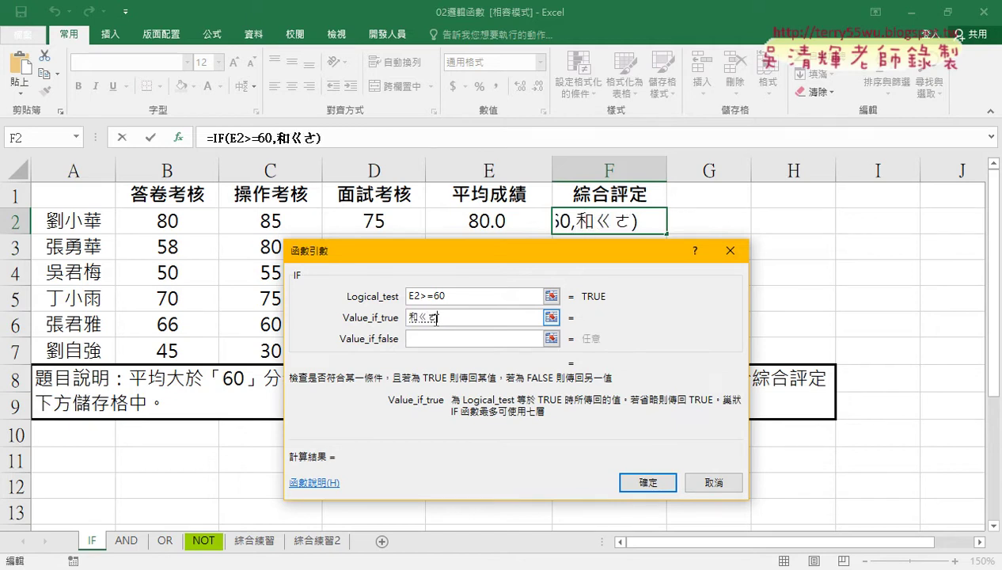
pyautogui.moveTo(436, 319); pyautogui.dragTo(395, 315)
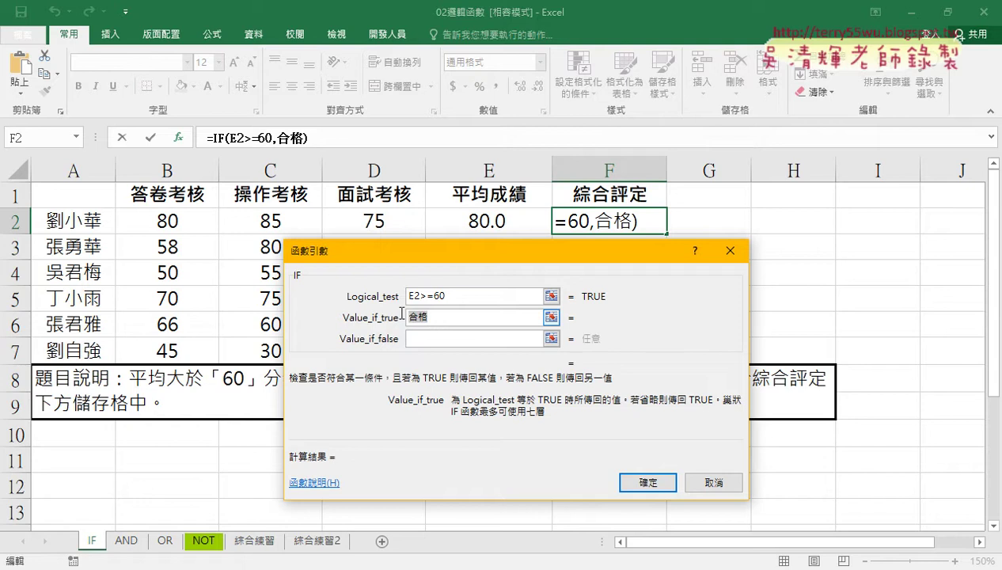
pyautogui.rightClick(431, 318)
pyautogui.click(455, 346)
# Make the false value 不合格 and commit =IF(E2>=60,"合格","不合格") to F2.
pyautogui.click(427, 340)
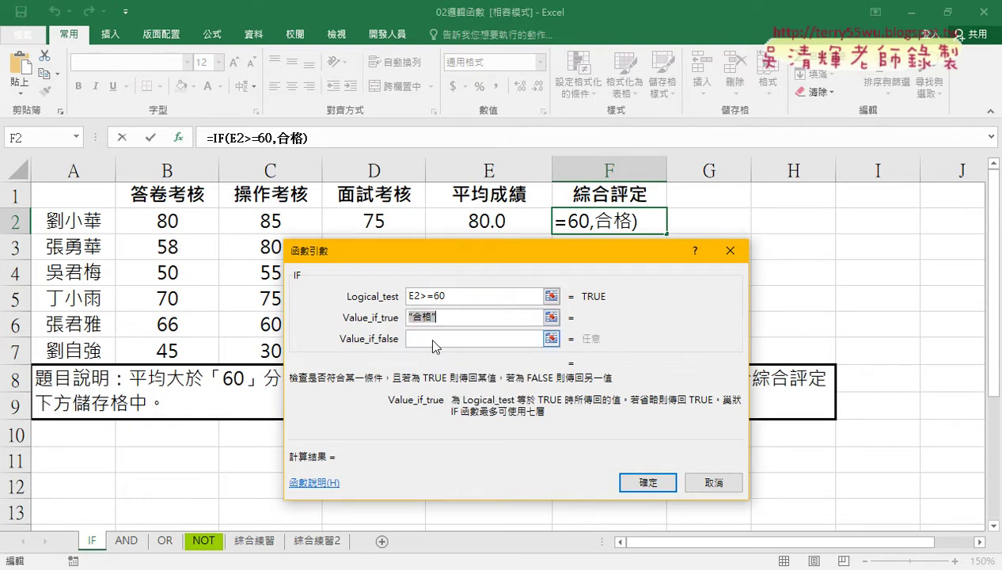
pyautogui.rightClick(424, 340)
pyautogui.click(459, 387)
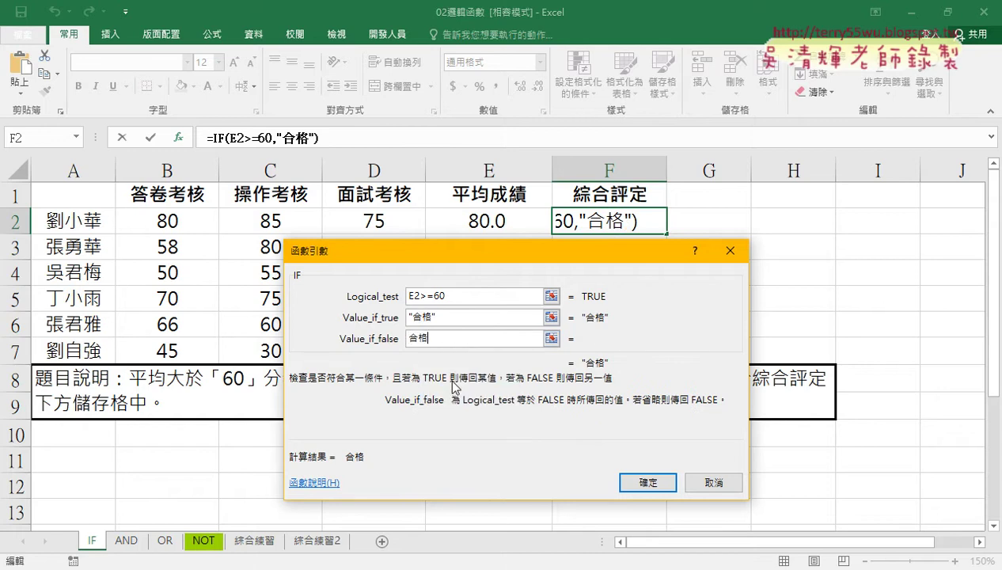
pyautogui.write('不合格"')
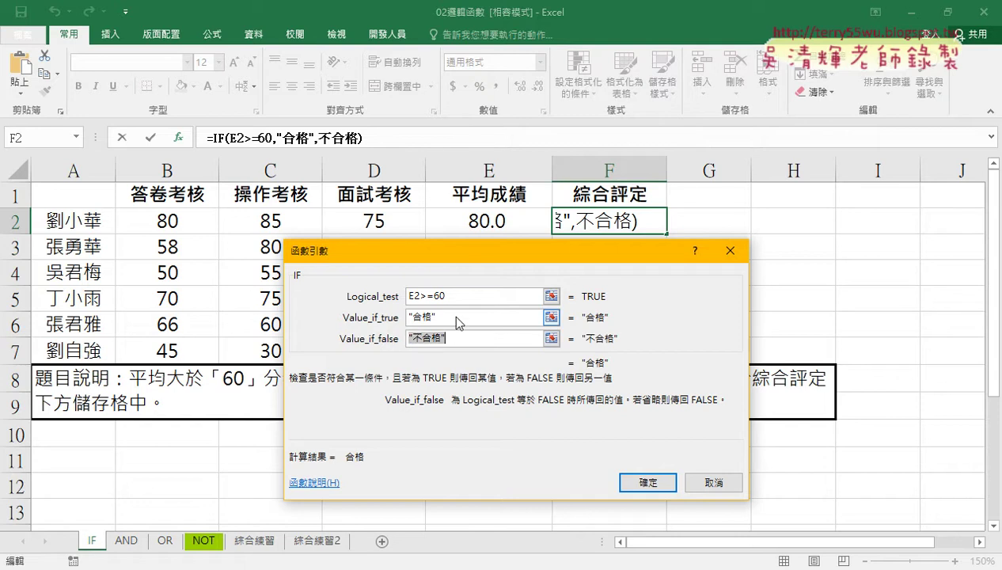
pyautogui.click(458, 317)
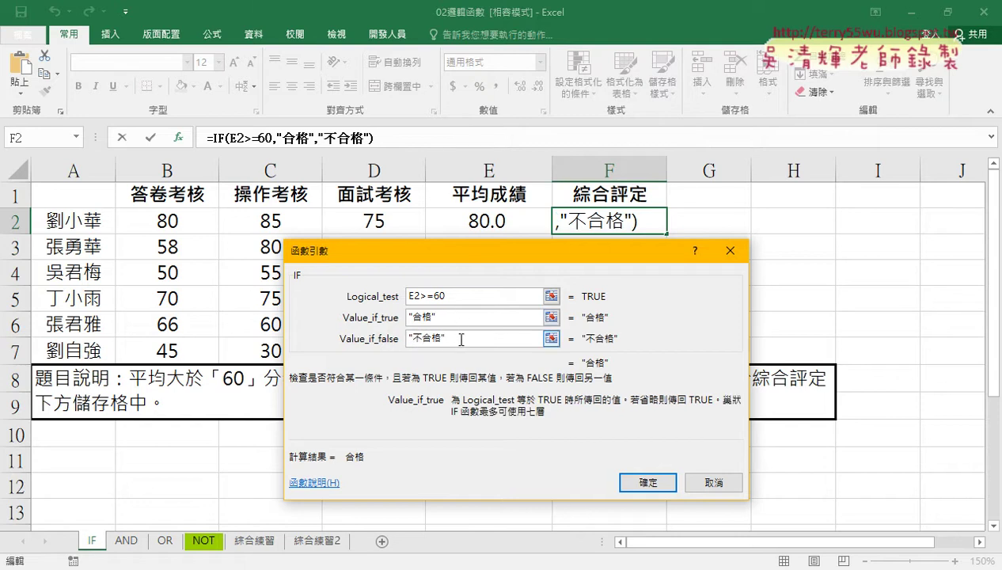
pyautogui.moveTo(451, 296); pyautogui.dragTo(406, 301)
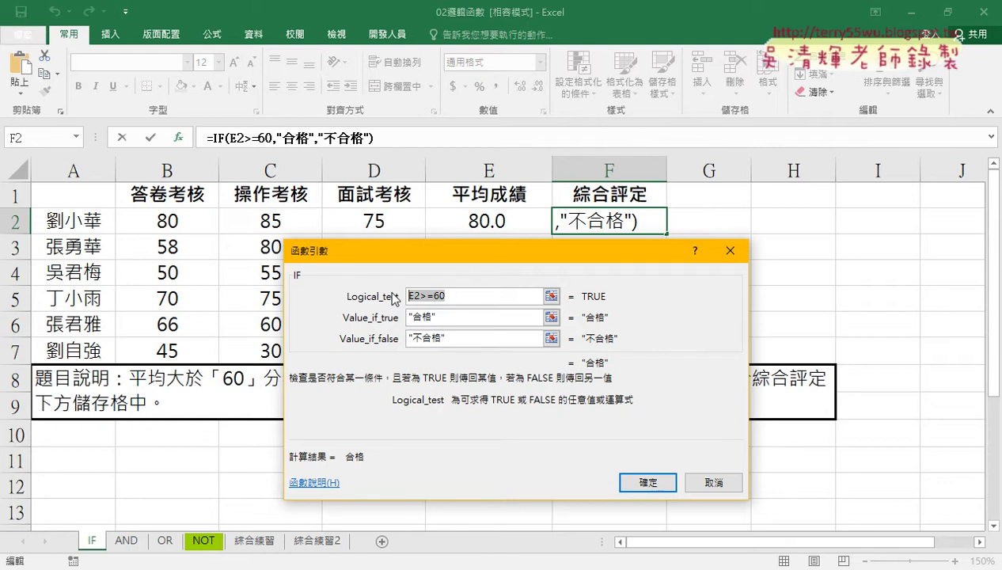
pyautogui.click(647, 482)
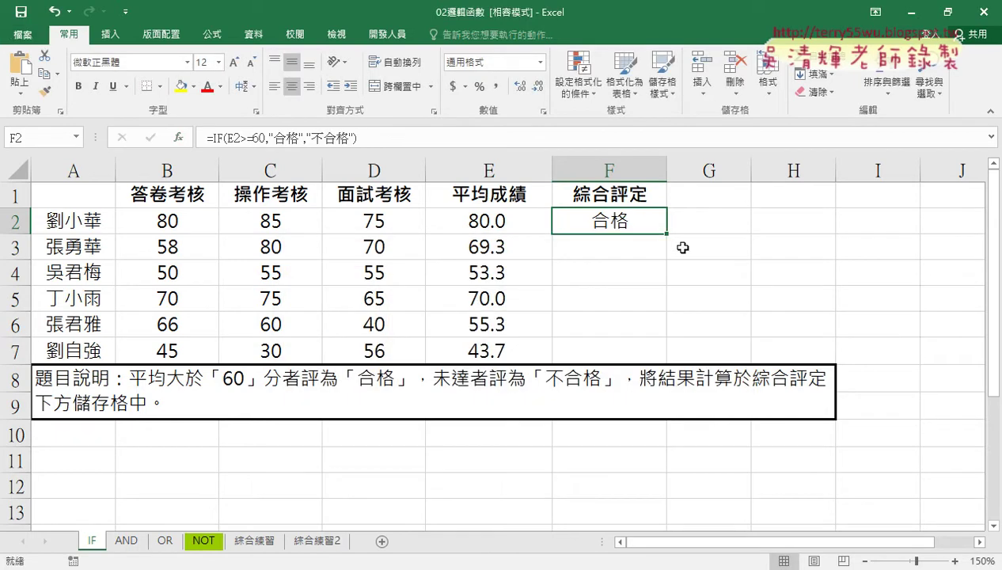
# Dismiss the merged-cells warning and delete instruction note rows 8–9 below the table.
pyautogui.moveTo(667, 233); pyautogui.dragTo(633, 406)
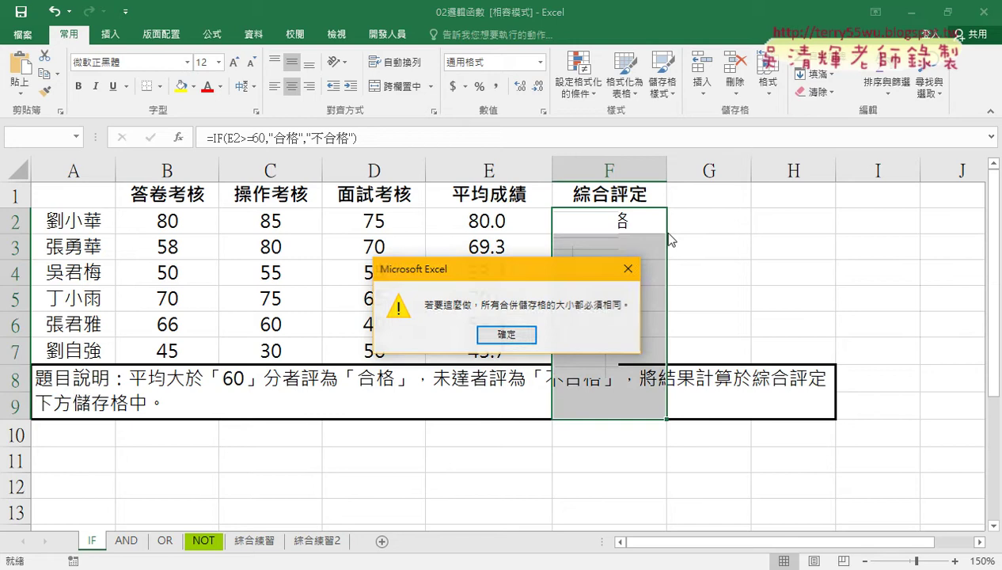
pyautogui.click(503, 336)
pyautogui.click(14, 378)
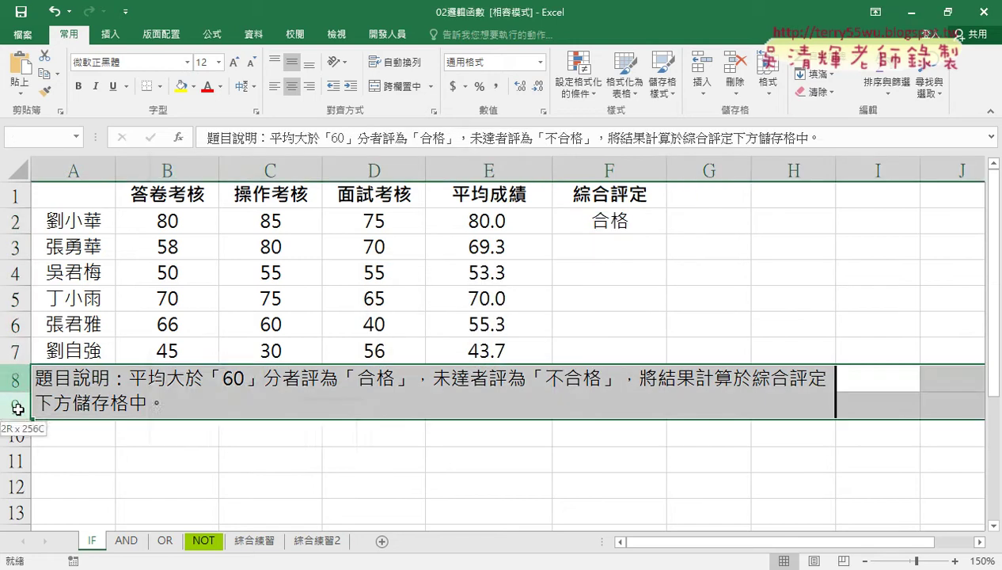
pyautogui.rightClick(150, 388)
pyautogui.click(190, 300)
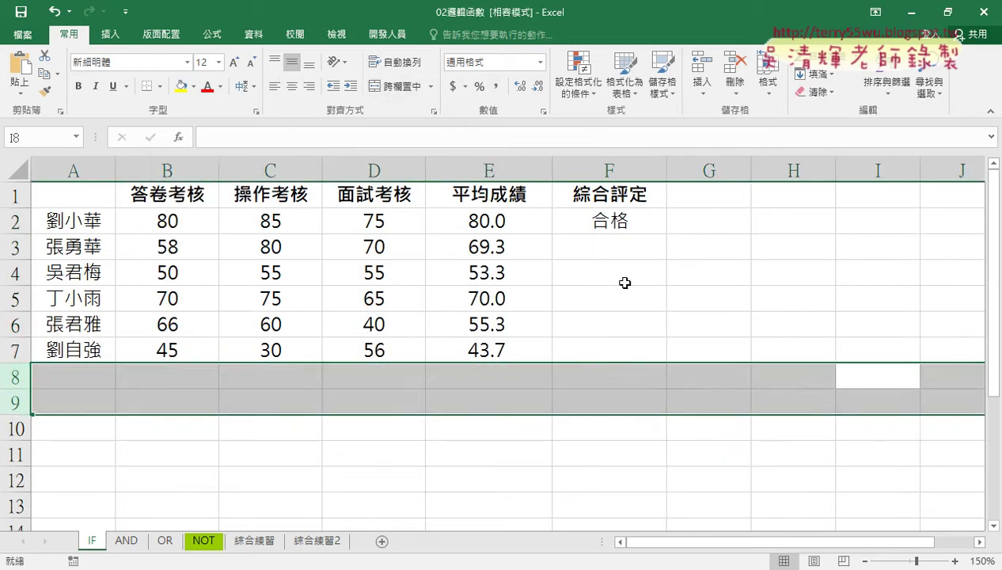
# Fill the F2 pass/fail formula down through F7.
pyautogui.click(652, 219)
pyautogui.doubleClick(667, 234)
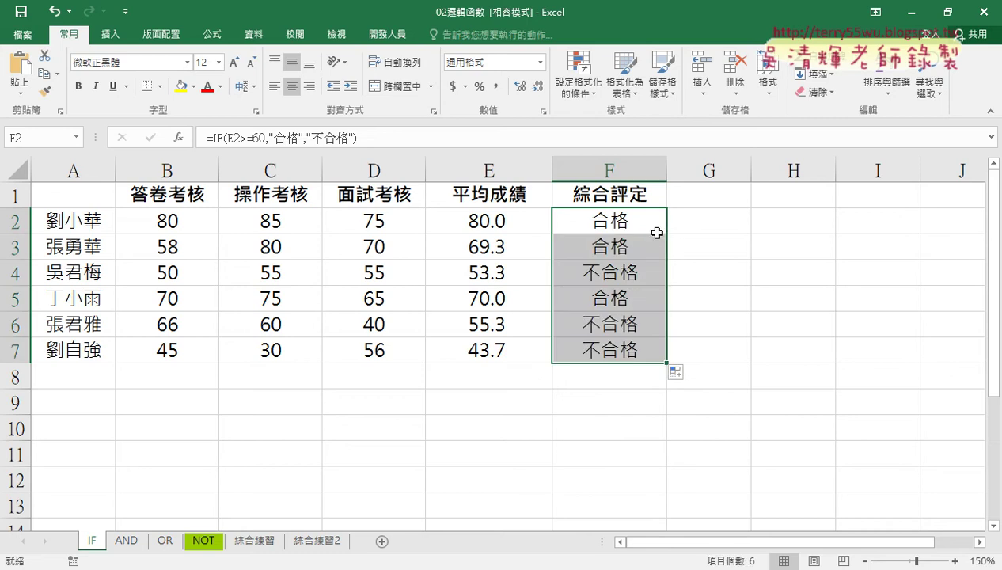
pyautogui.click(695, 196)
# Enter the heading 多重 in G1, review averages E2:E7, and select G2.
pyautogui.write('多')
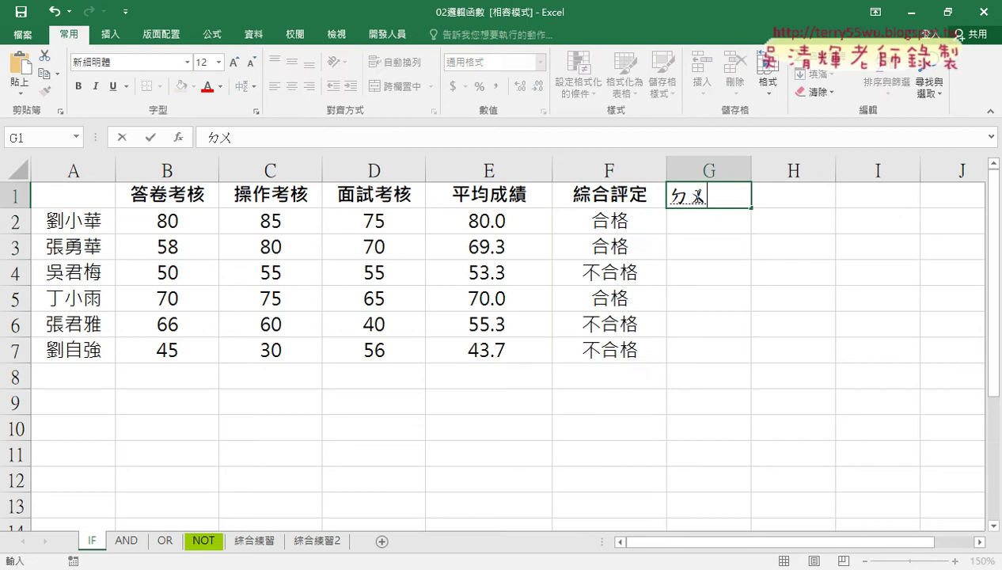
pyautogui.write('ㄔ')
pyautogui.write('ㄨㄥ重')
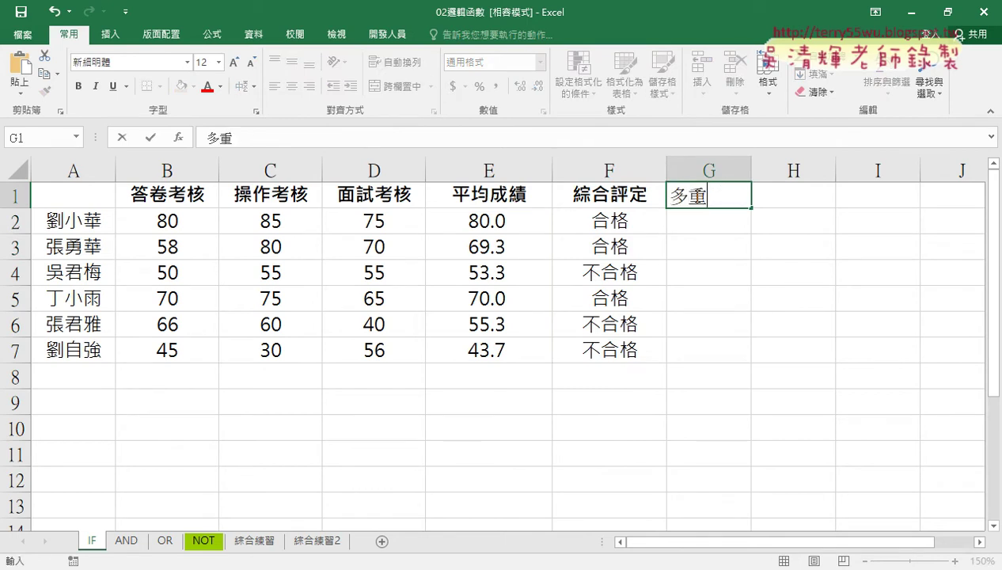
pyautogui.press('Return')
pyautogui.press('Return')
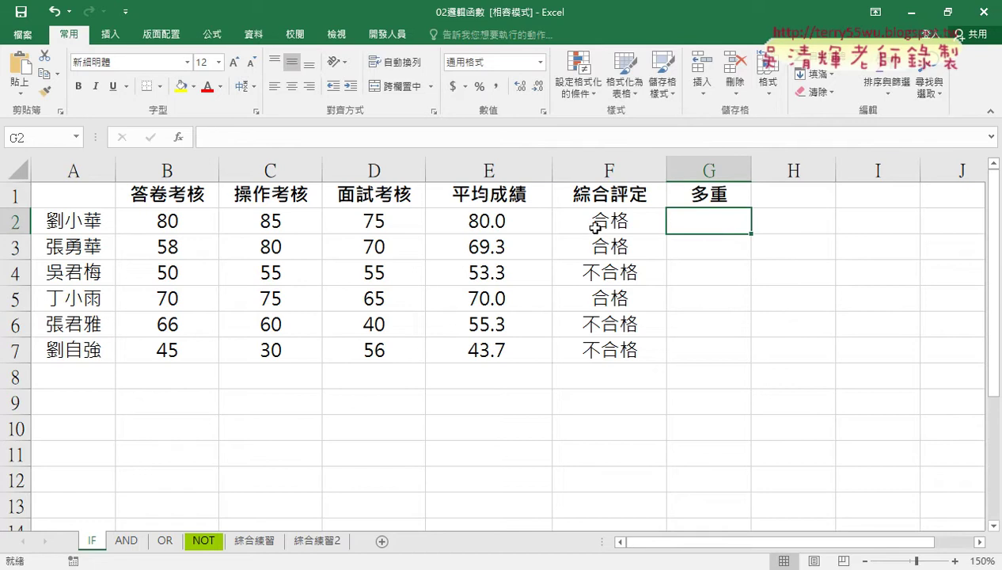
pyautogui.moveTo(490, 220); pyautogui.dragTo(490, 349)
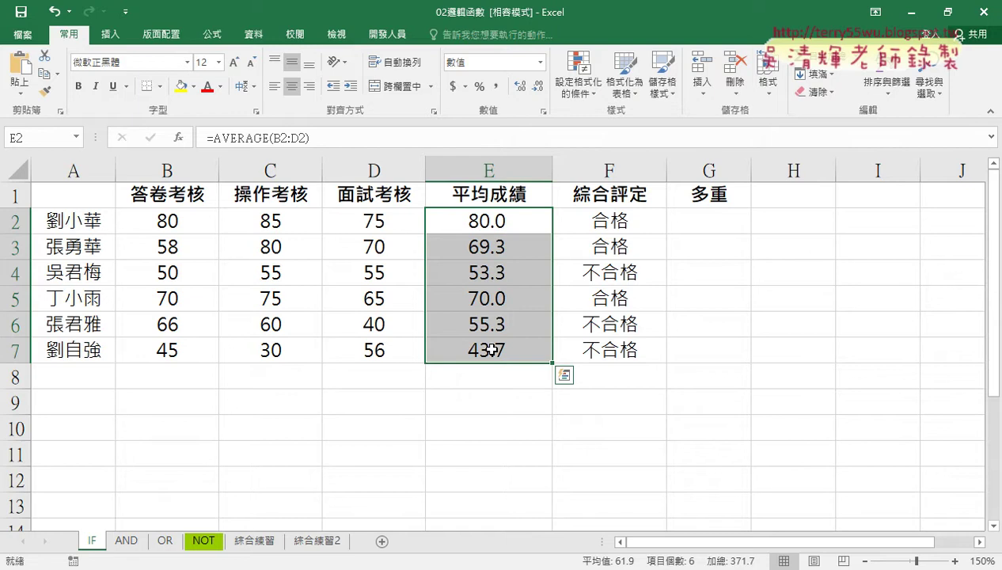
pyautogui.click(735, 224)
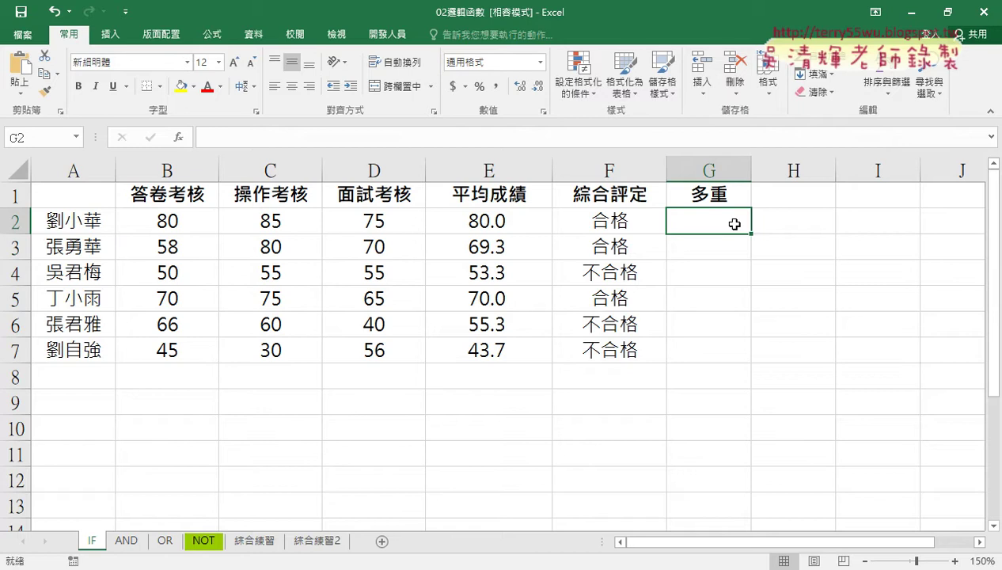
# Insert an IF function from the logical category into G2.
pyautogui.click(177, 137)
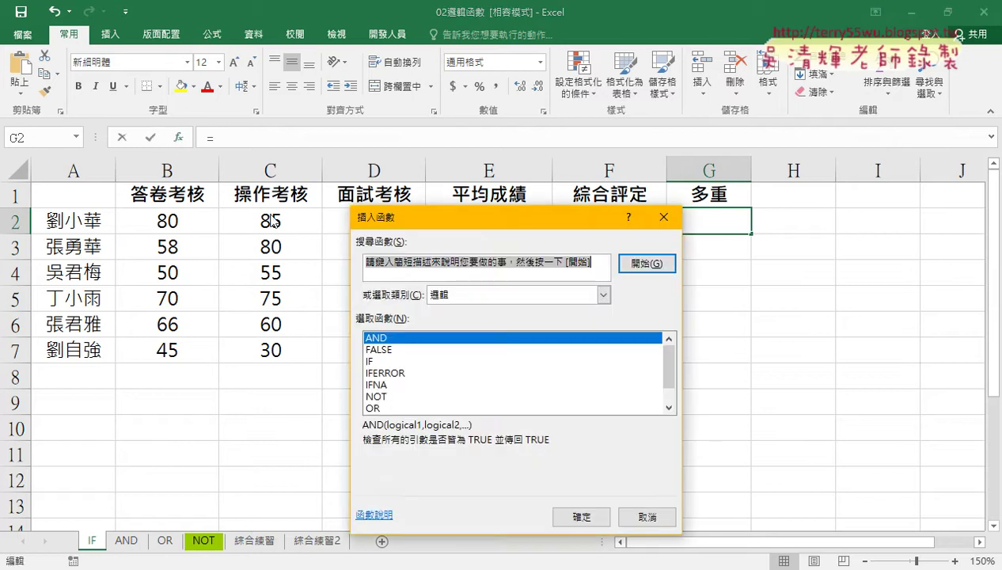
pyautogui.click(375, 362)
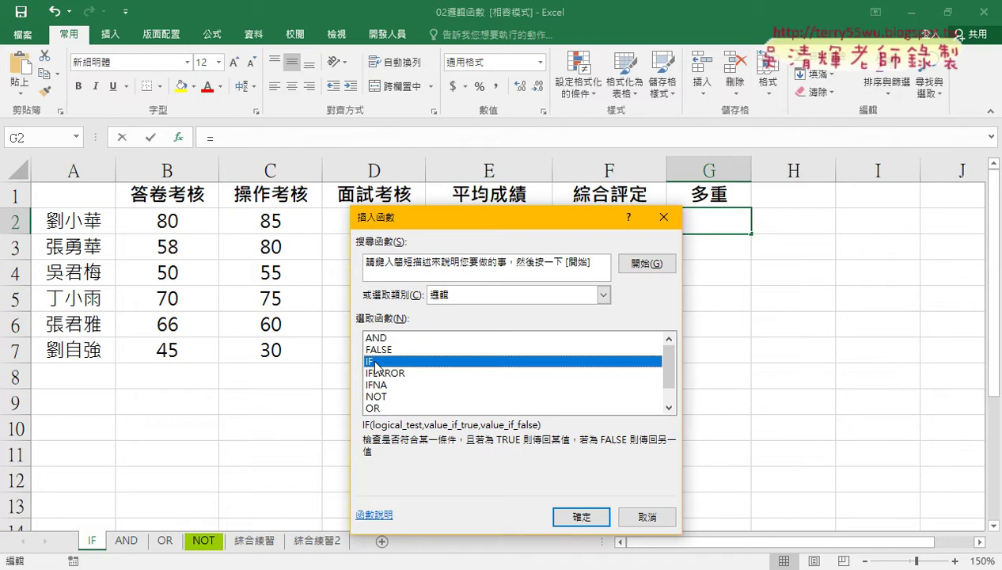
pyautogui.doubleClick(375, 361)
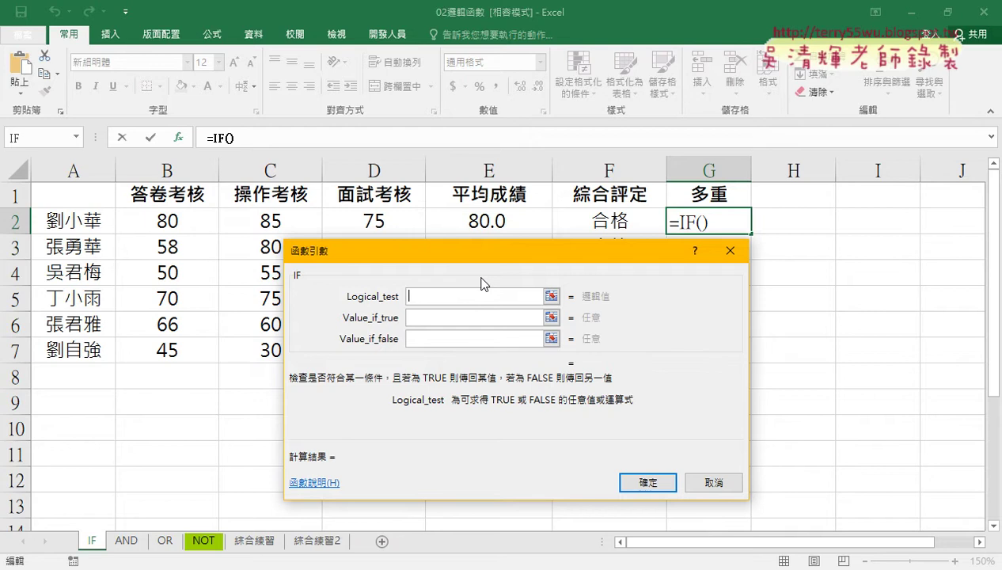
# Enter condition E2>=80 with true value A, then prepare to nest a function in the false value.
pyautogui.click(488, 220)
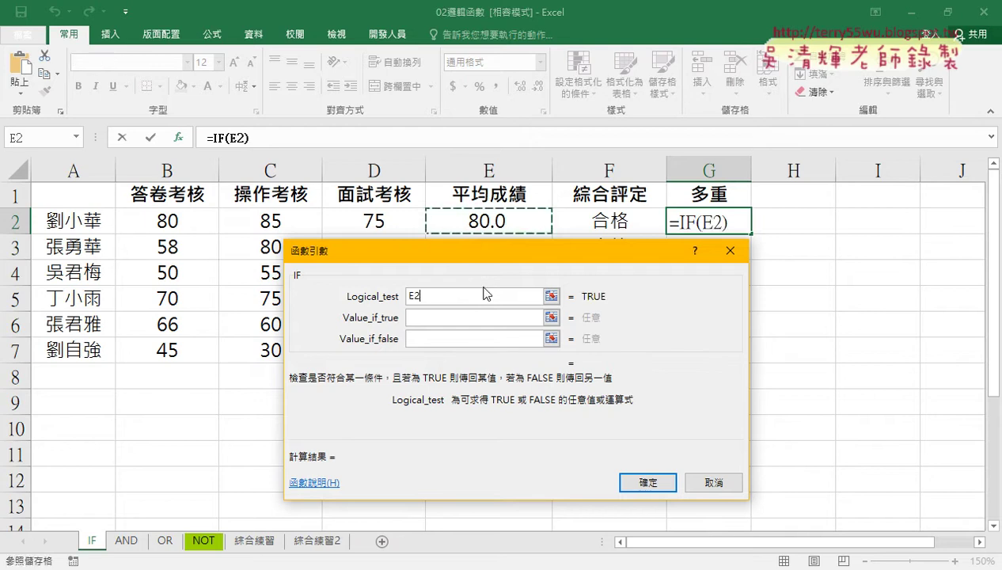
pyautogui.write('>ㄦ')
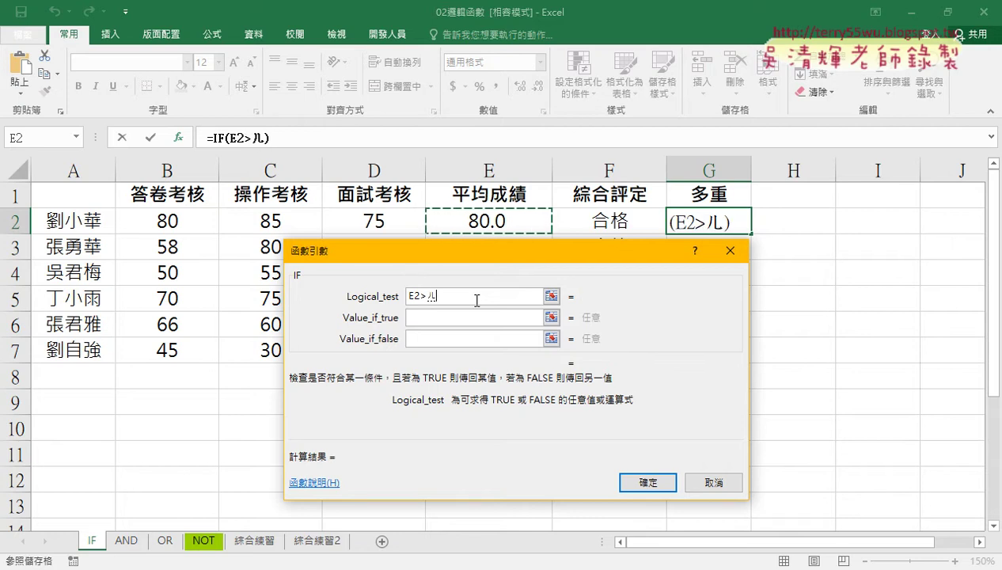
pyautogui.press('BackSpace')
pyautogui.write('=80')
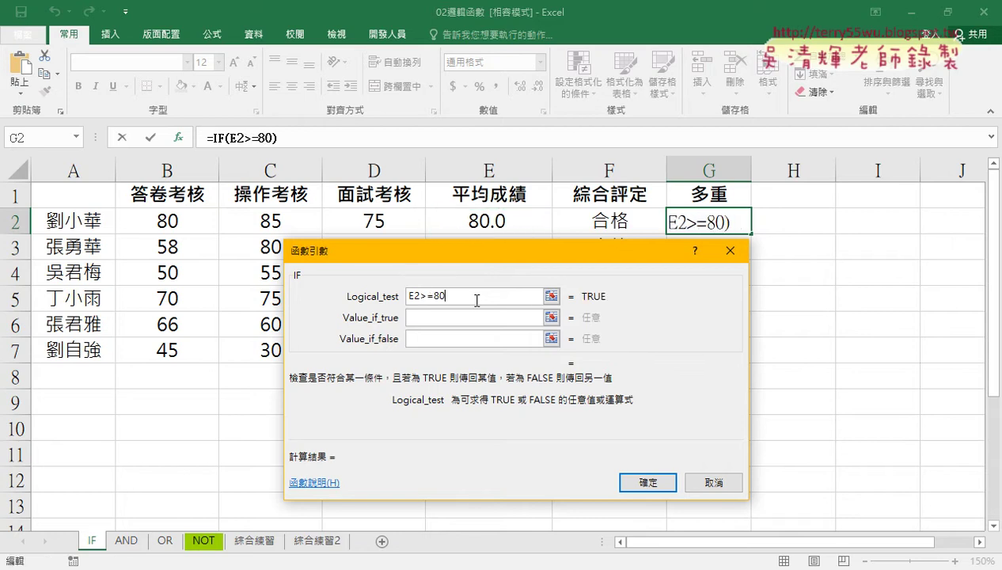
pyautogui.click(477, 314)
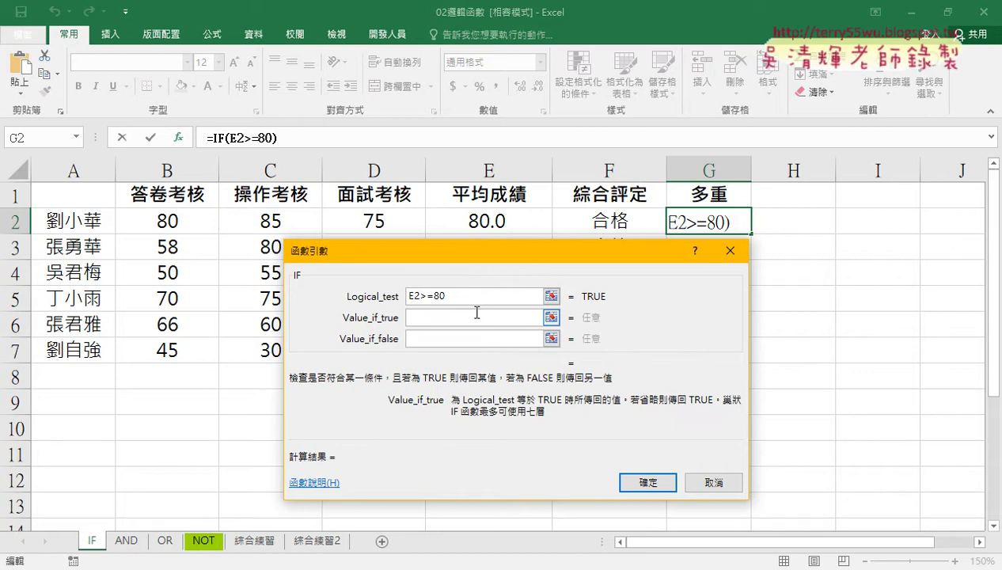
pyautogui.write('A')
pyautogui.click(449, 340)
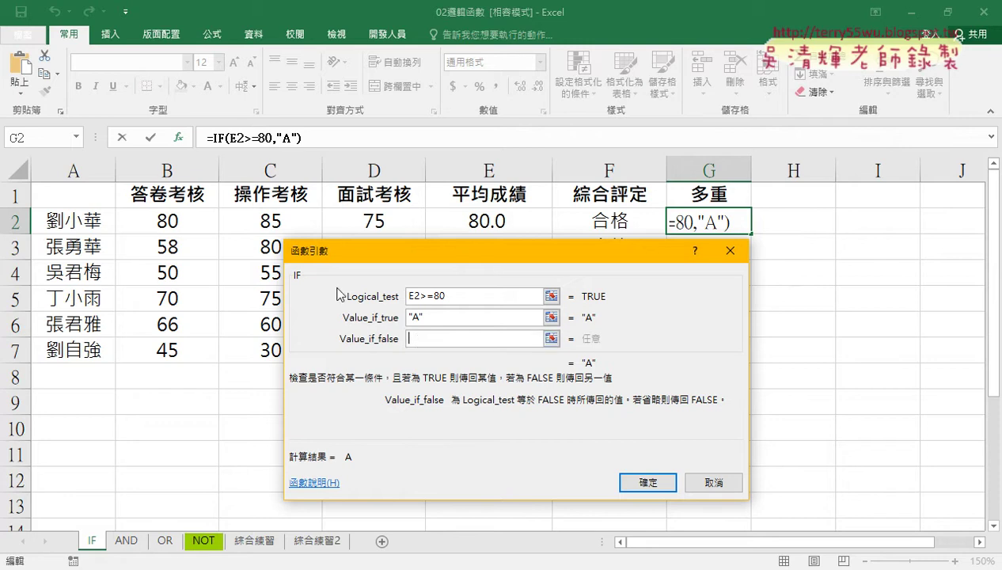
pyautogui.click(76, 138)
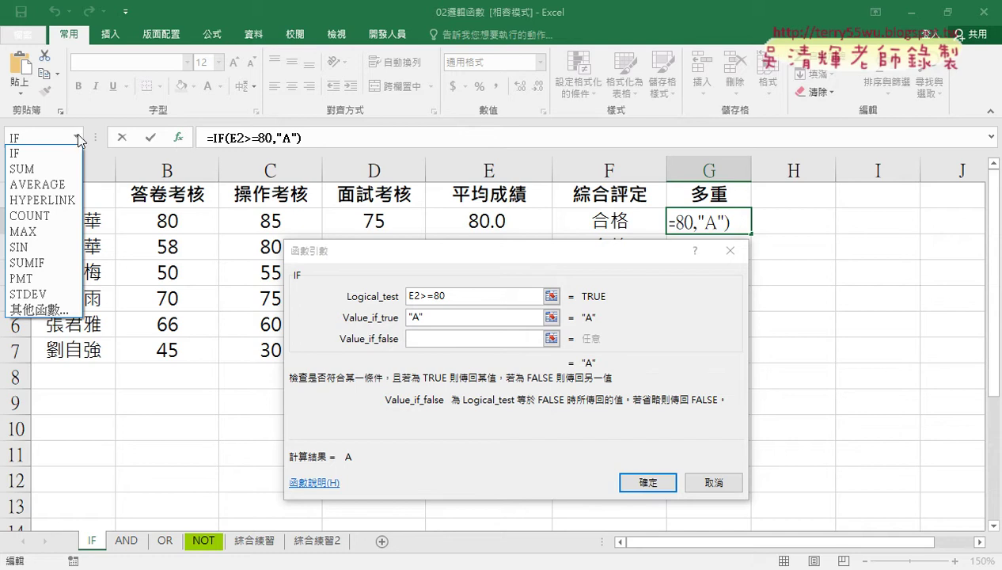
# Nest a second IF in the false branch: E2>=70 returns B.
pyautogui.click(32, 152)
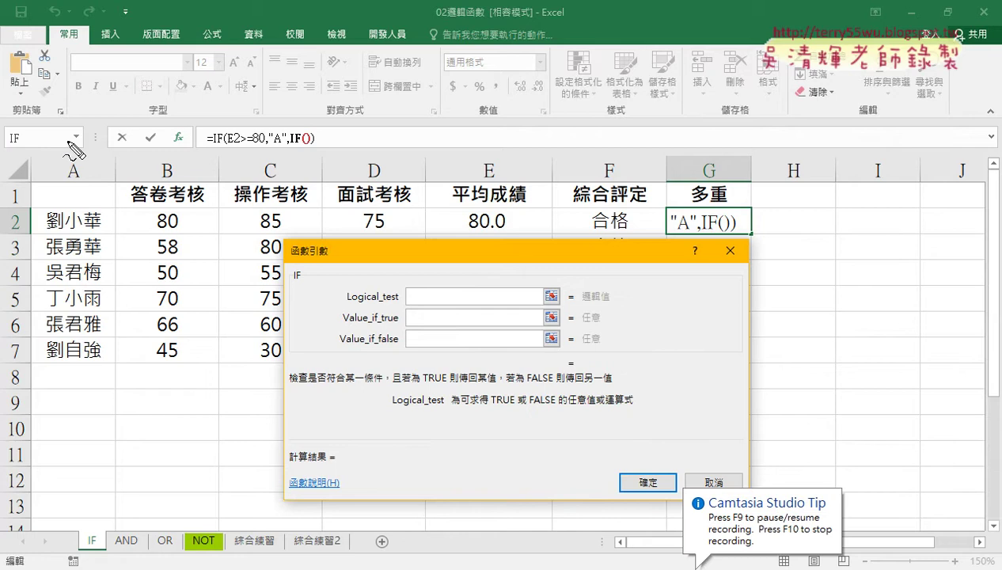
pyautogui.moveTo(212, 145); pyautogui.dragTo(219, 144)
pyautogui.moveTo(290, 144); pyautogui.dragTo(312, 144)
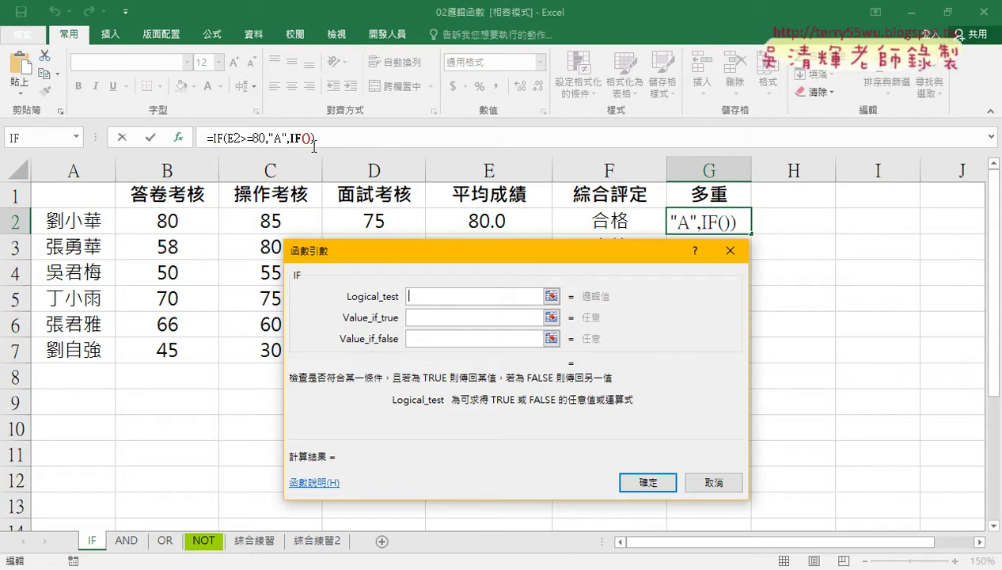
pyautogui.click(488, 223)
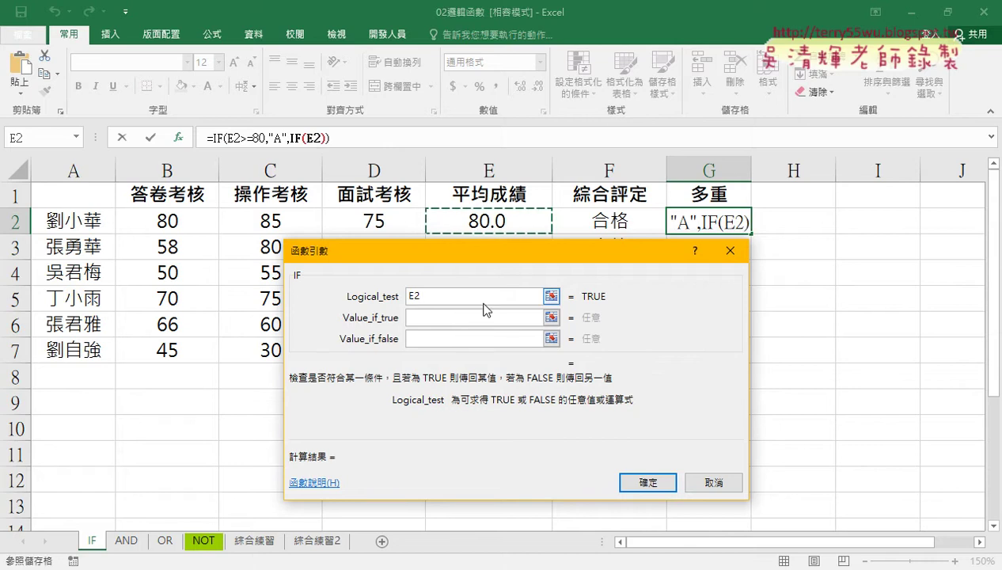
pyautogui.write('>=')
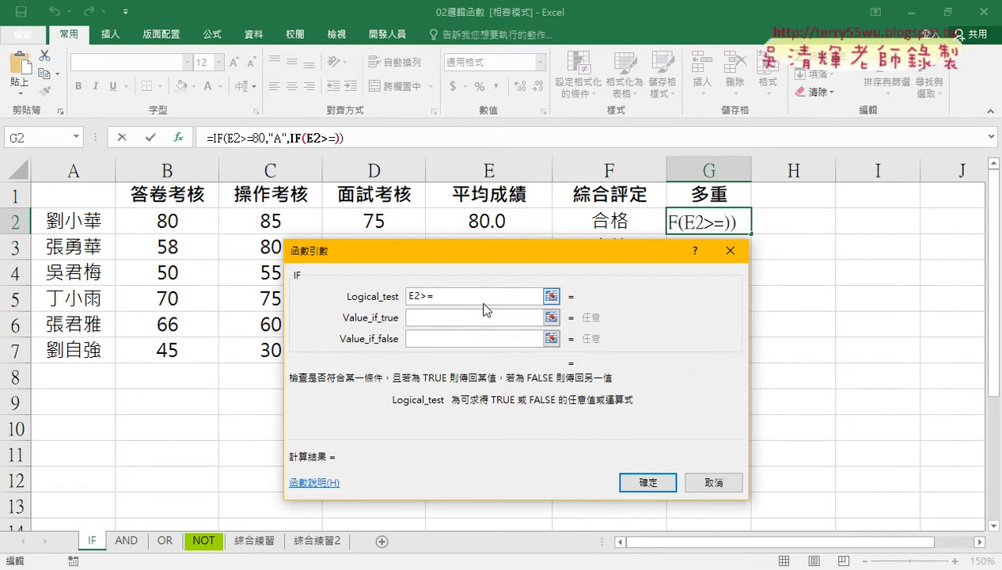
pyautogui.write('70')
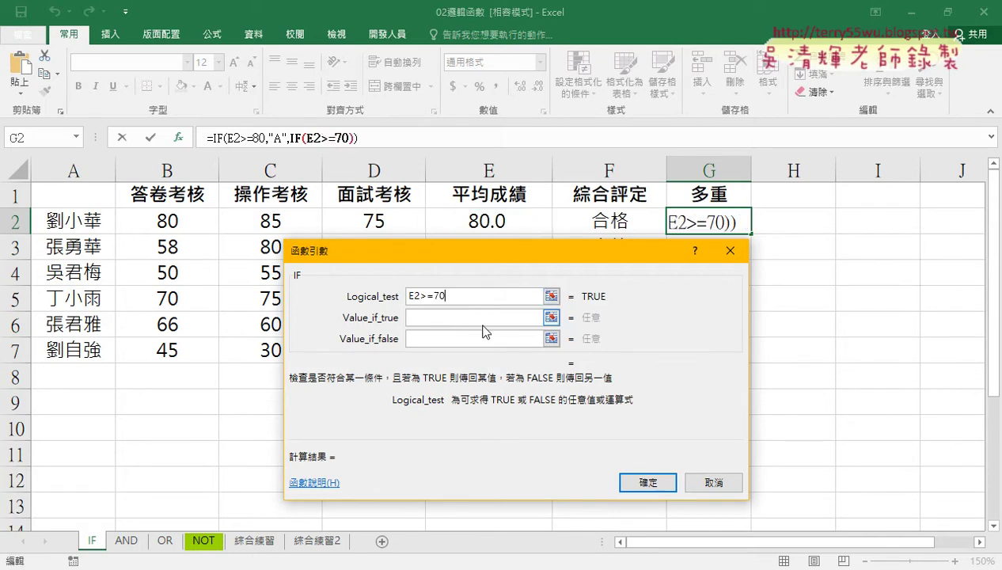
pyautogui.click(453, 318)
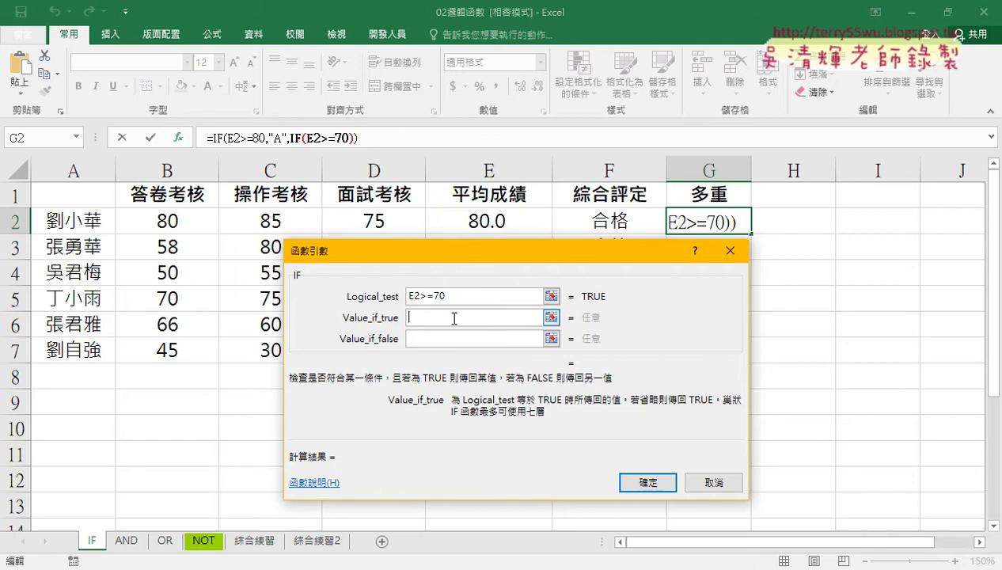
pyautogui.write('B')
pyautogui.click(447, 338)
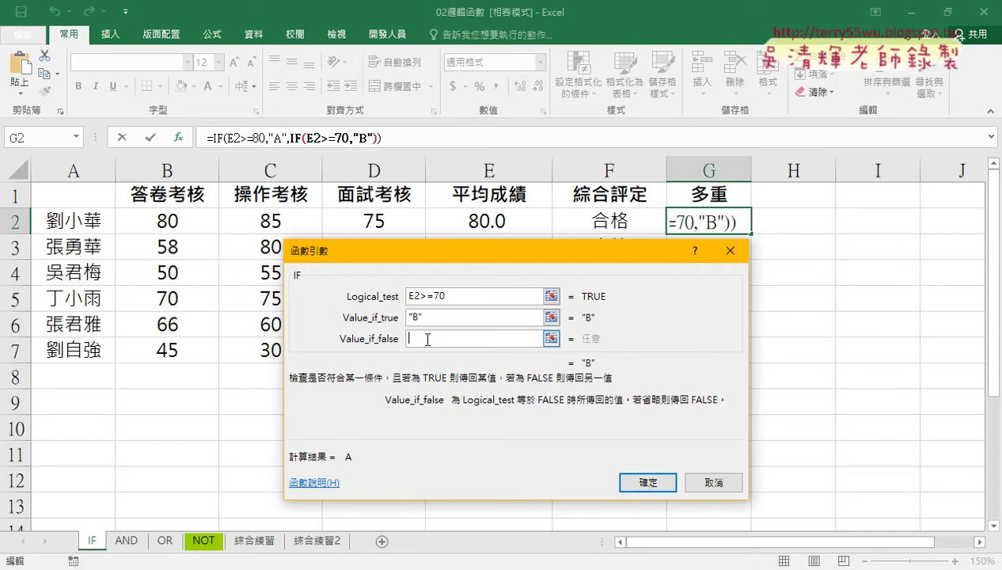
# Nest a third IF where E2>=60 returns C, otherwise D.
pyautogui.click(76, 137)
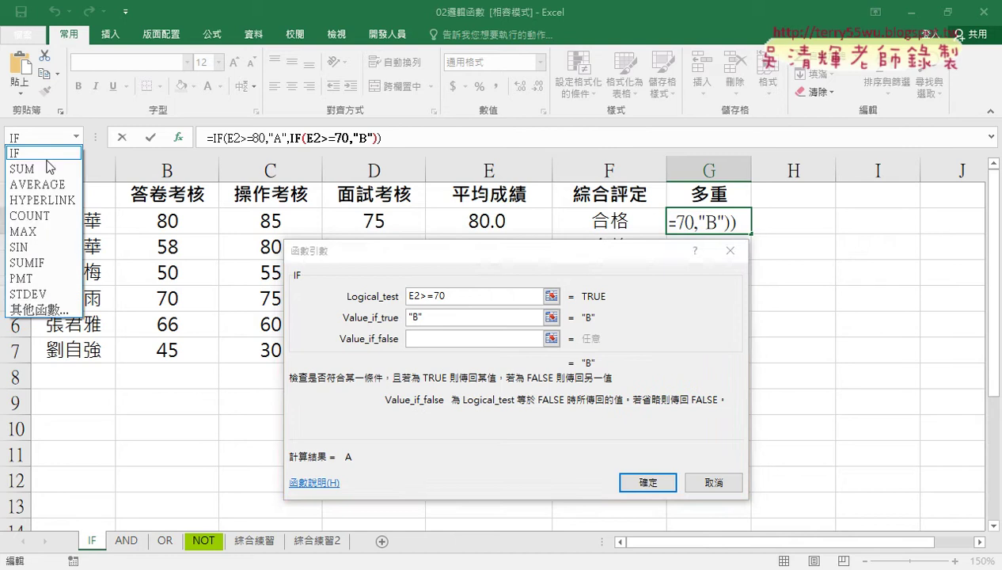
pyautogui.click(47, 161)
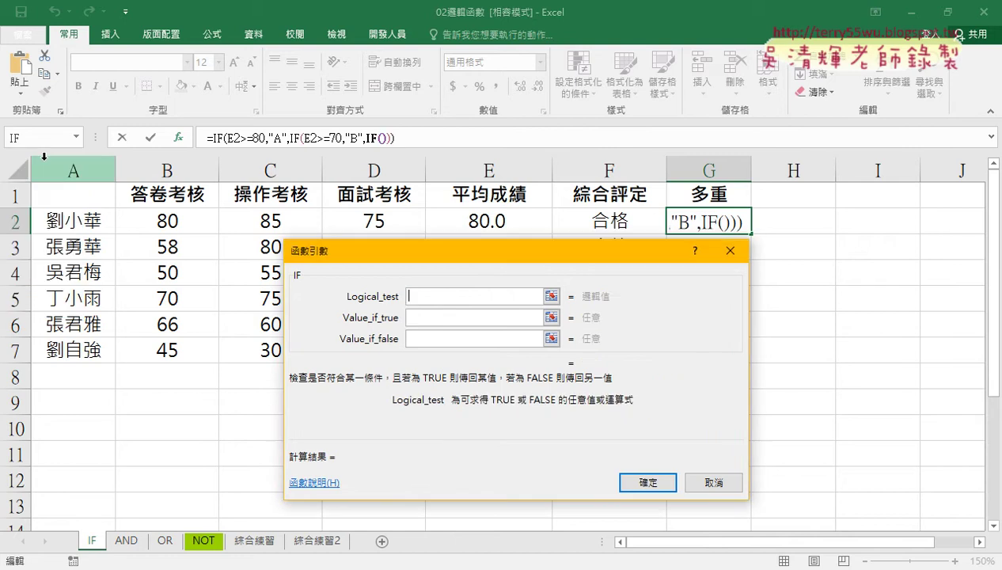
pyautogui.click(511, 216)
pyautogui.write('>')
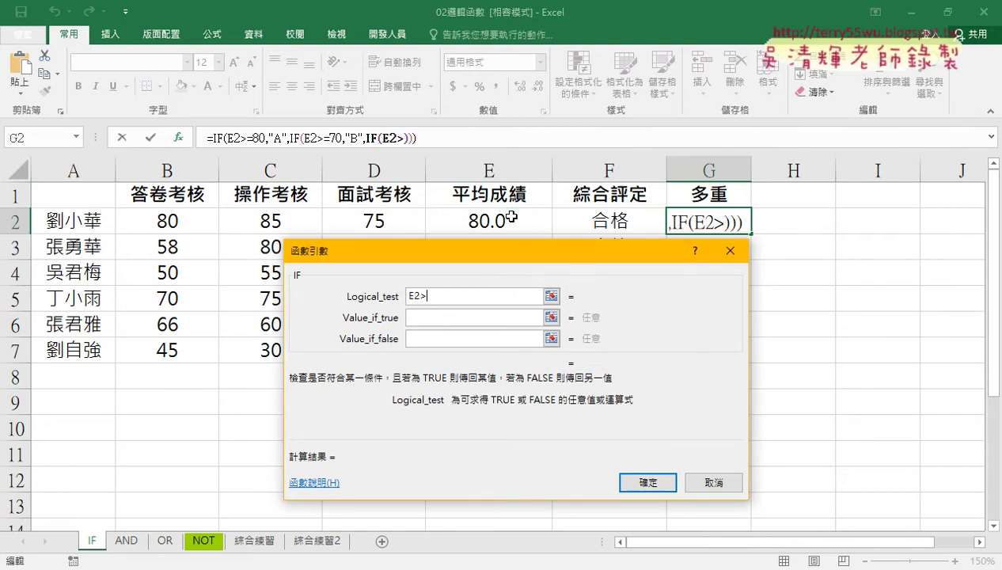
pyautogui.write('=60')
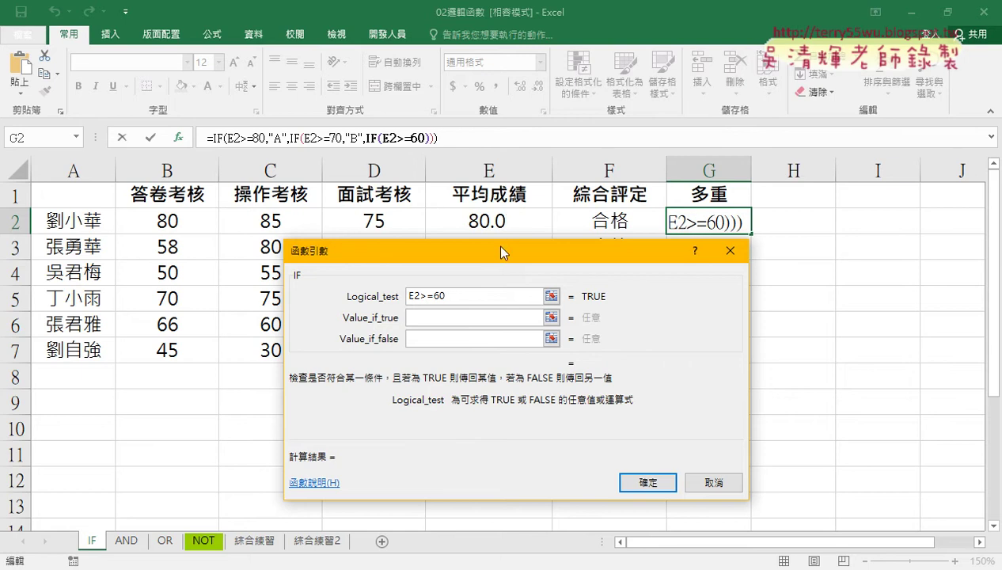
pyautogui.click(455, 316)
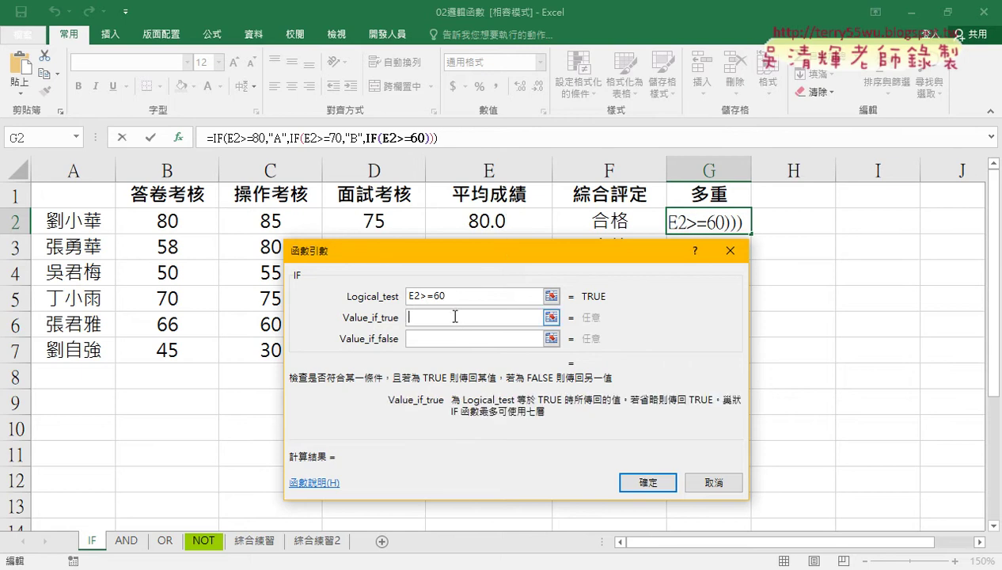
pyautogui.write('C')
pyautogui.click(456, 337)
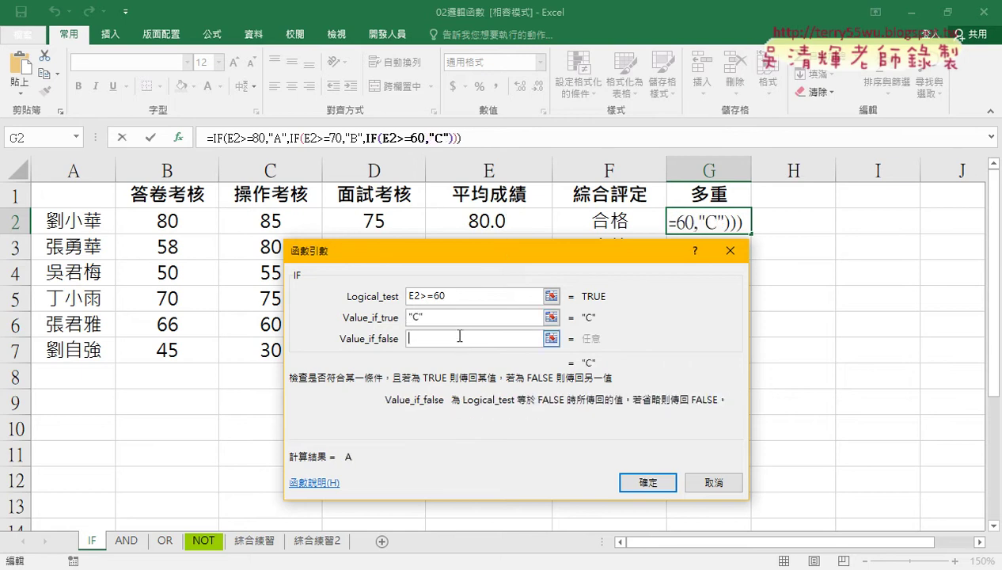
pyautogui.write('D')
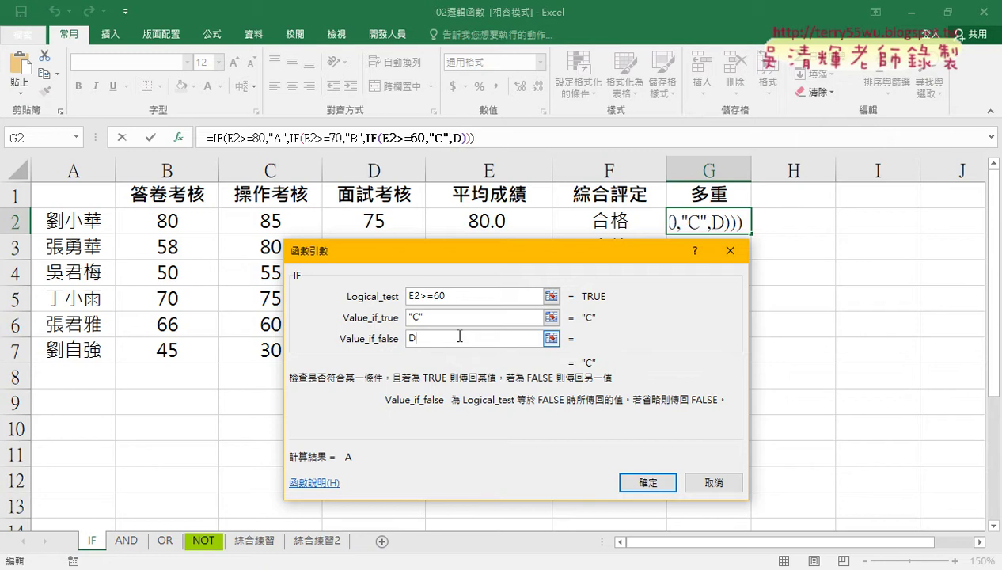
pyautogui.click(445, 316)
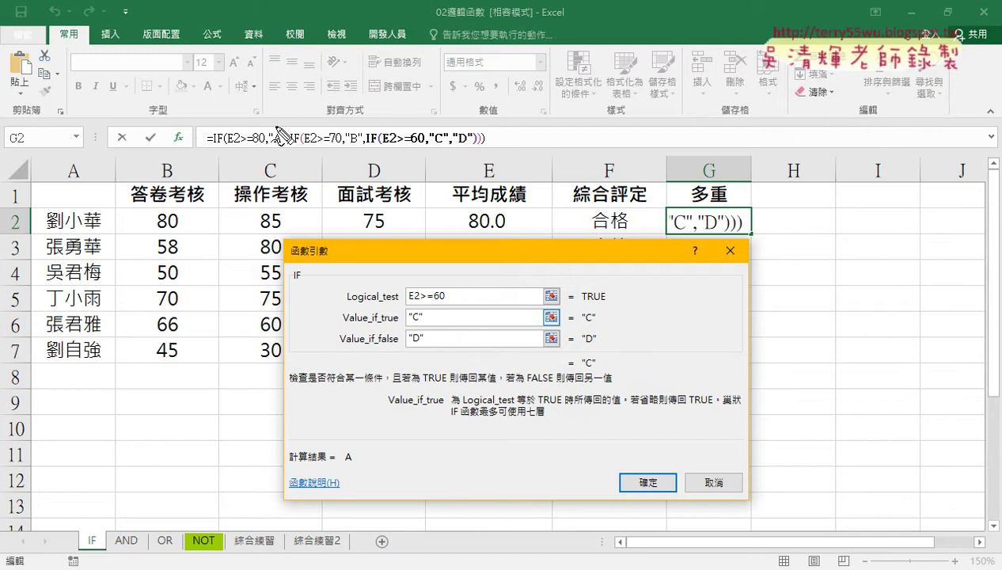
pyautogui.moveTo(204, 145); pyautogui.dragTo(474, 142)
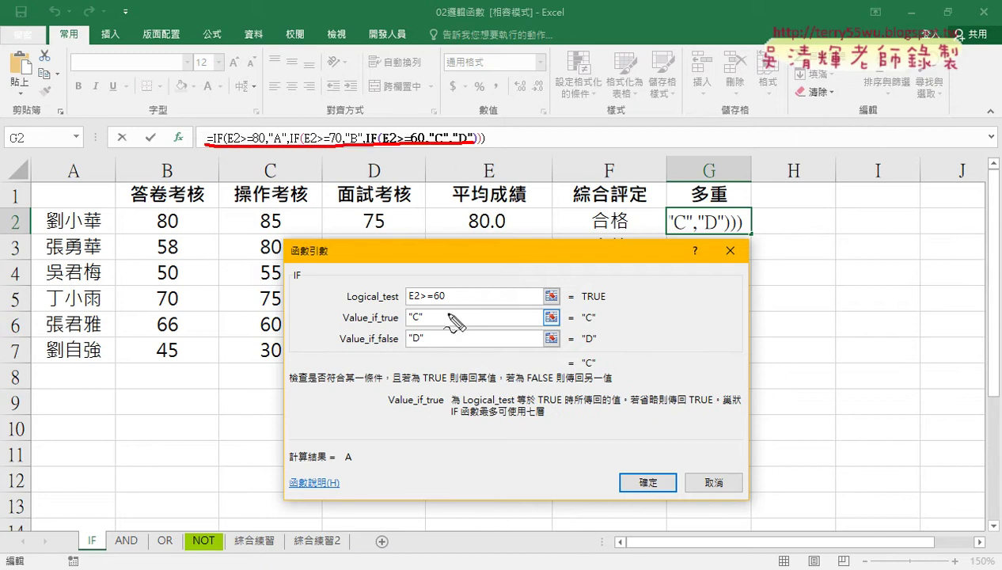
pyautogui.moveTo(368, 385)
pyautogui.mouseDown()
pyautogui.moveTo(360, 245)
pyautogui.moveTo(362, 401)
pyautogui.mouseUp()
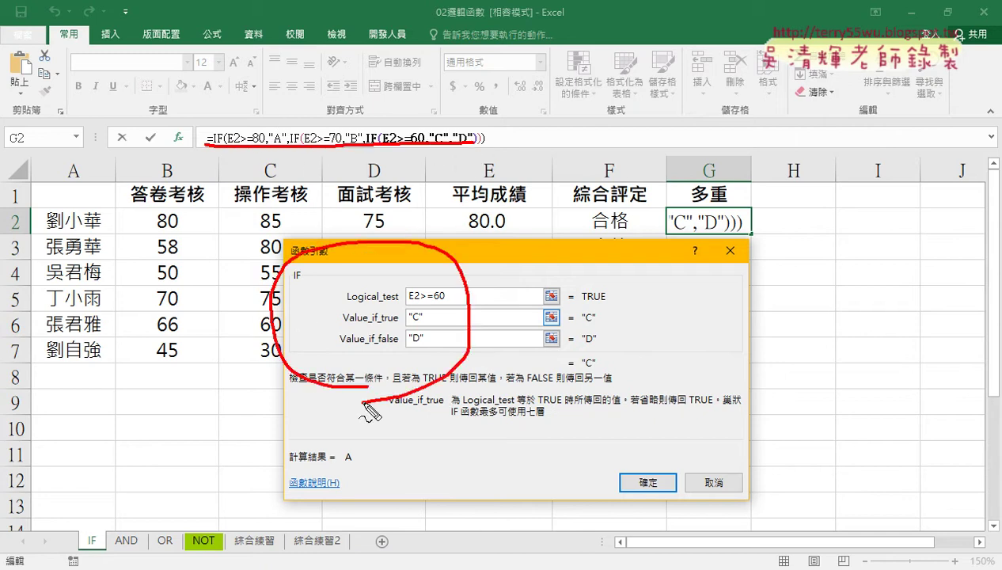
pyautogui.moveTo(44, 157); pyautogui.dragTo(79, 155)
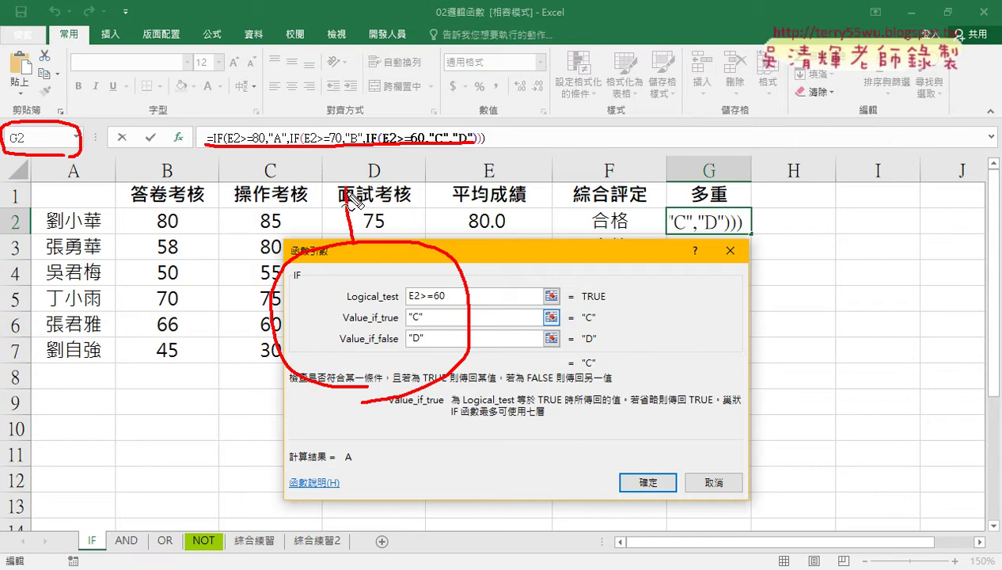
pyautogui.moveTo(348, 240)
pyautogui.mouseDown()
pyautogui.moveTo(331, 164)
pyautogui.moveTo(349, 165)
pyautogui.mouseUp()
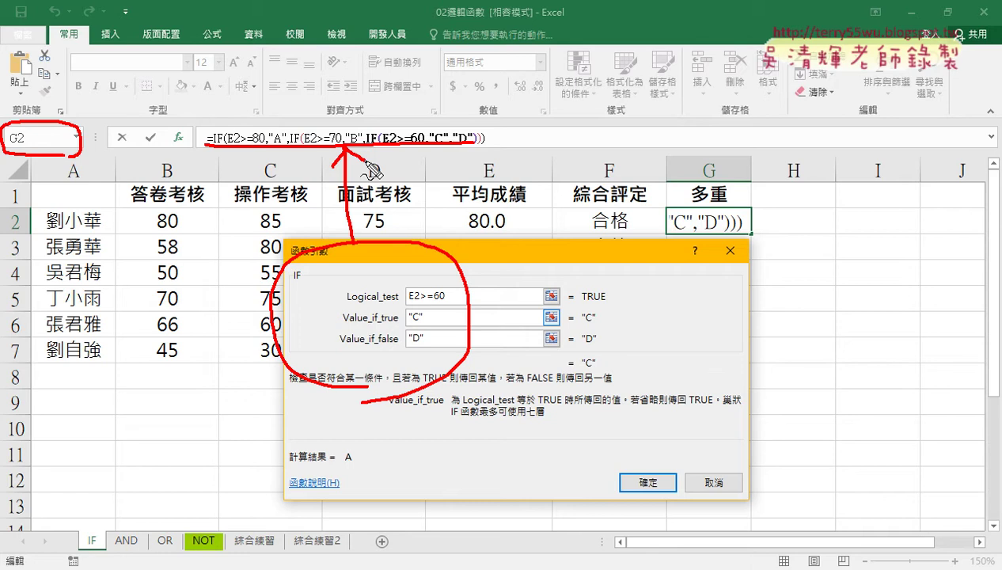
pyautogui.moveTo(404, 332); pyautogui.dragTo(404, 345)
pyautogui.press('Escape')
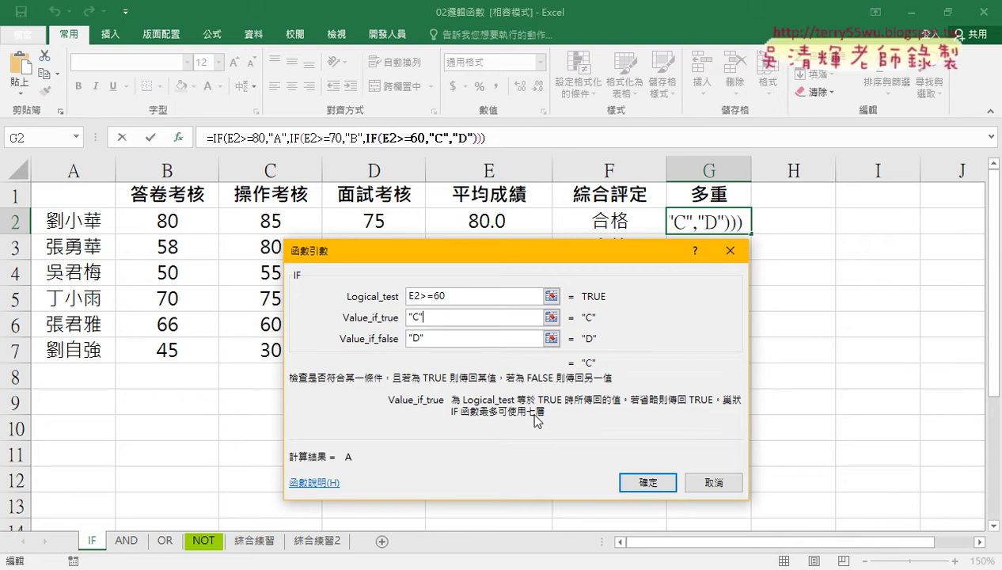
# Confirm the nested grade formula in G2 and fill it down to G7.
pyautogui.click(647, 482)
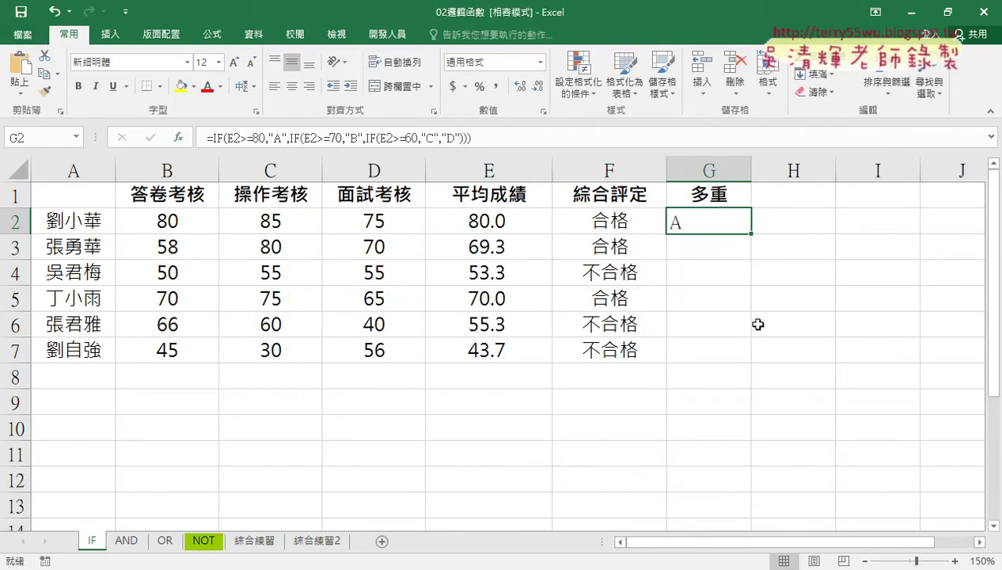
pyautogui.doubleClick(751, 233)
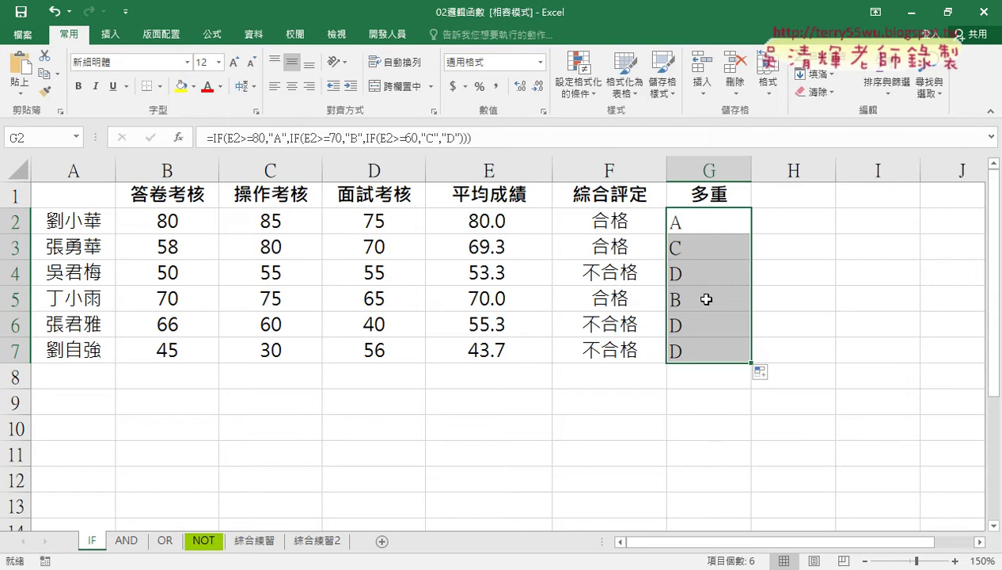
# Check the F2 and G2 formulas, then enter the heading 'VBA' in H1.
pyautogui.click(610, 225)
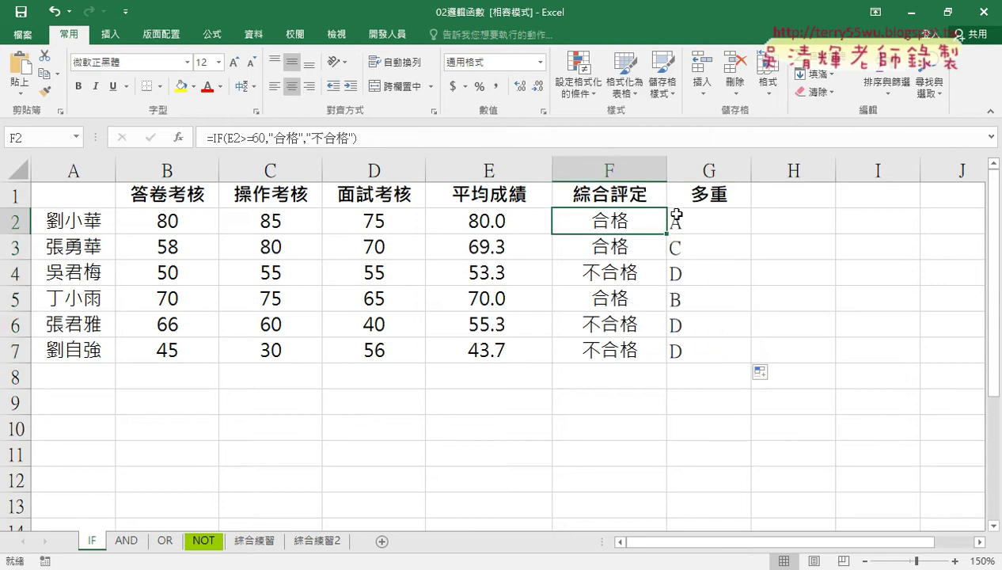
pyautogui.click(704, 221)
pyautogui.click(779, 198)
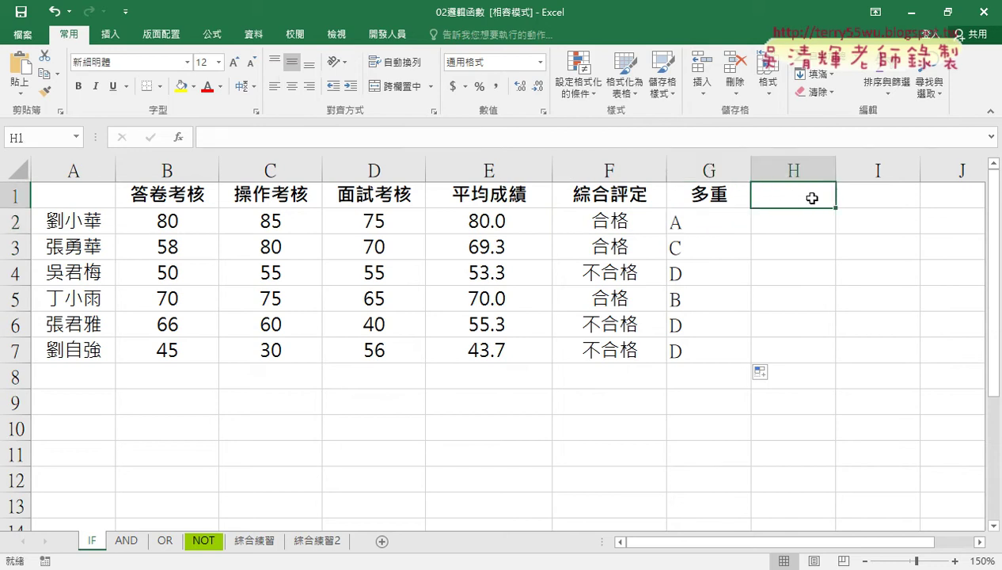
pyautogui.write('VB')
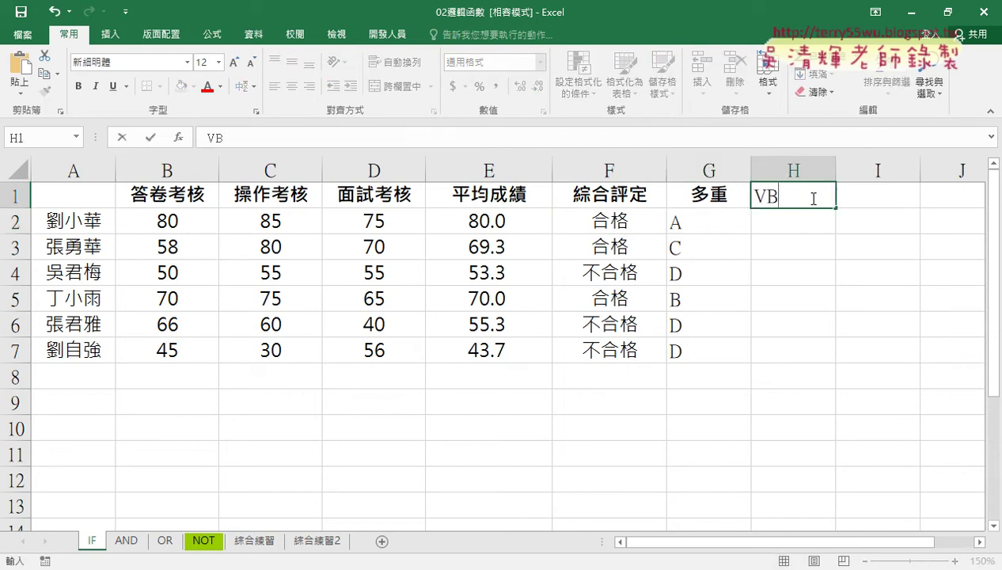
pyautogui.write('A')
pyautogui.click(827, 290)
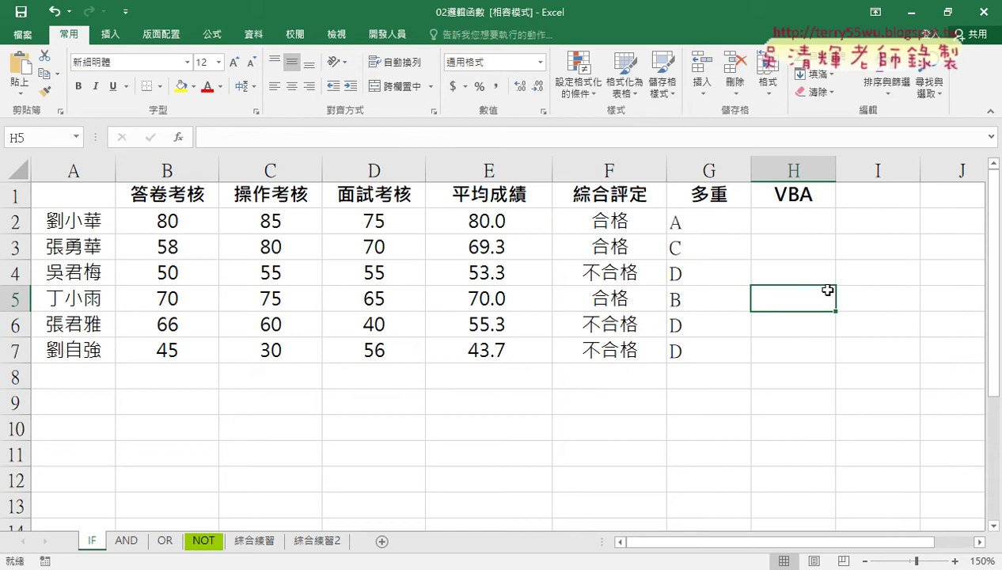
# Compare ranges F2:F7 and G2:G7 with the empty H2:H7 below the VBA heading.
pyautogui.click(807, 222)
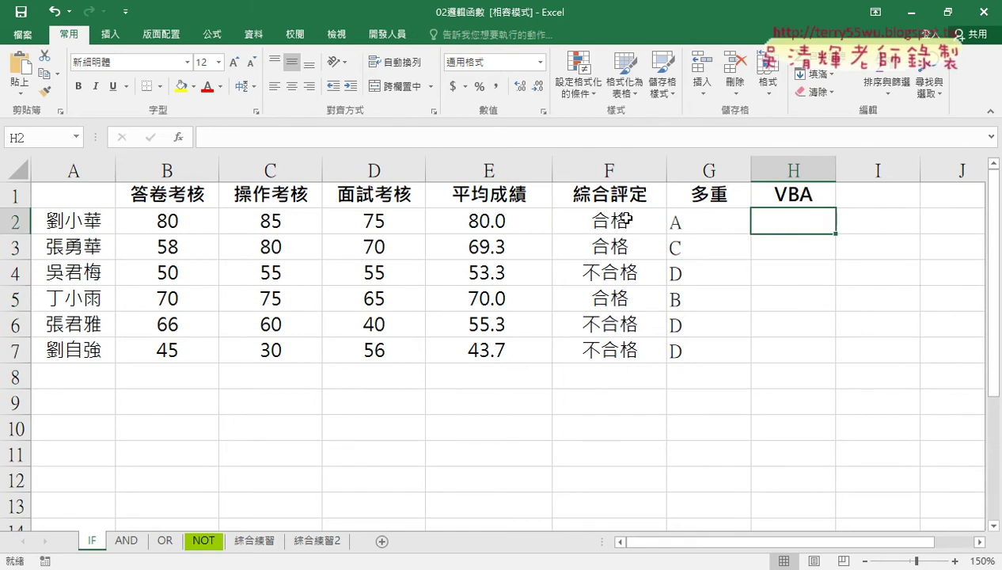
pyautogui.moveTo(626, 218); pyautogui.dragTo(625, 348)
pyautogui.moveTo(796, 222); pyautogui.dragTo(805, 348)
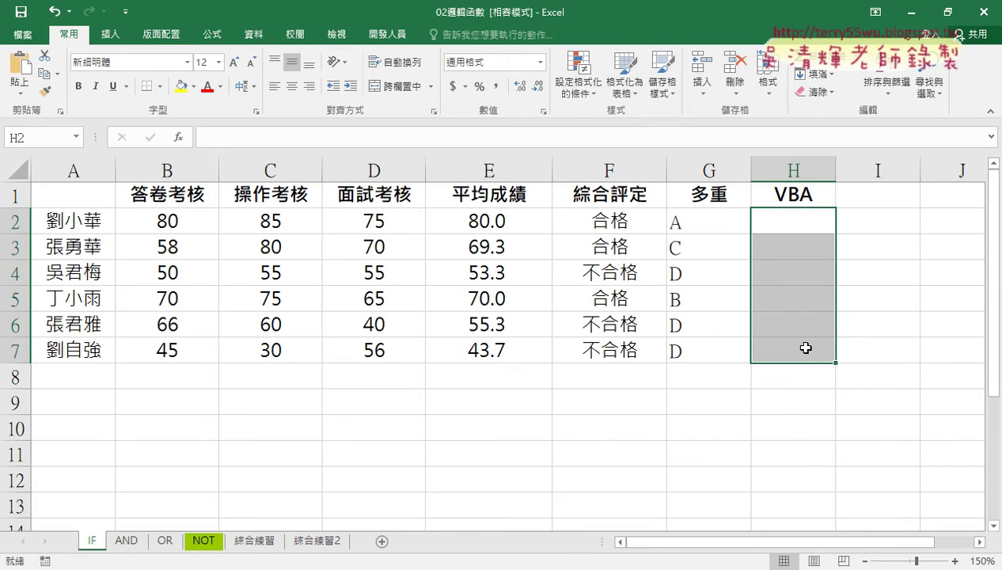
pyautogui.moveTo(705, 223); pyautogui.dragTo(707, 352)
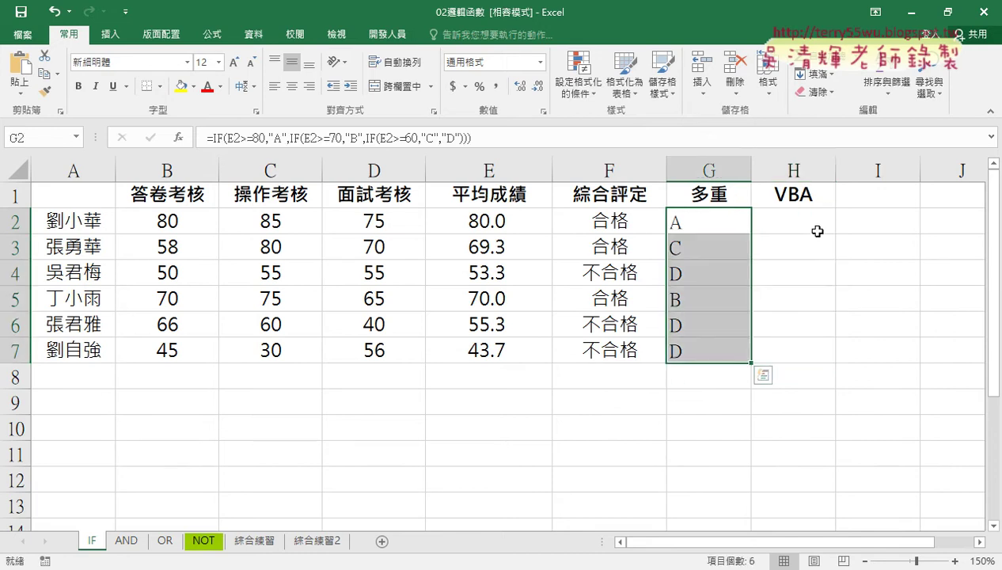
pyautogui.moveTo(817, 232); pyautogui.dragTo(813, 343)
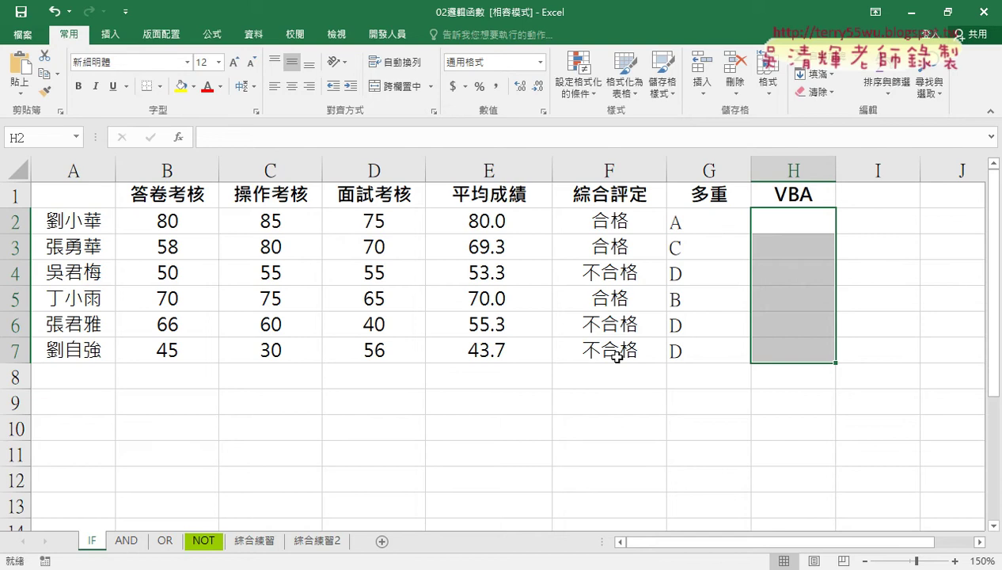
pyautogui.click(631, 225)
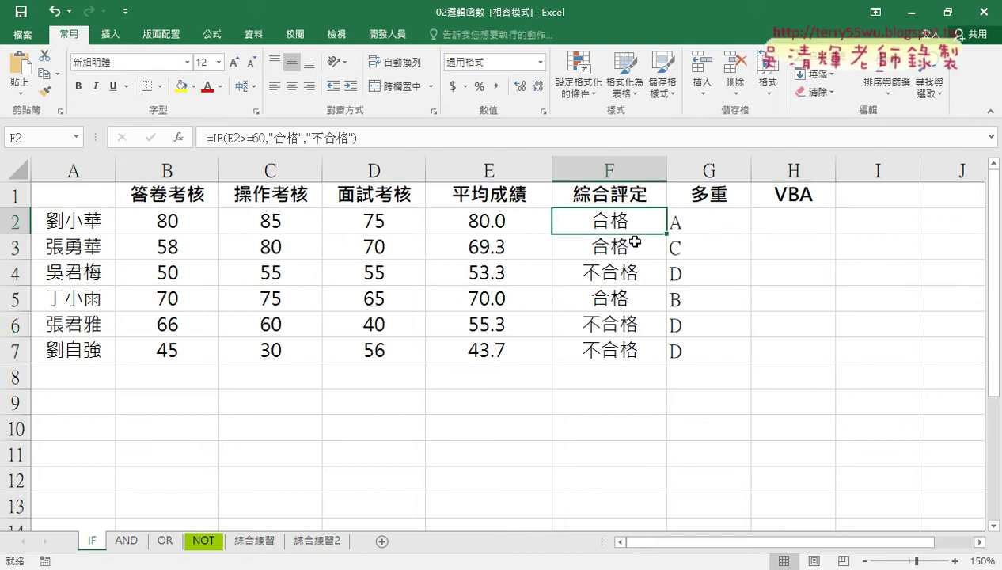
pyautogui.moveTo(634, 241); pyautogui.dragTo(633, 348)
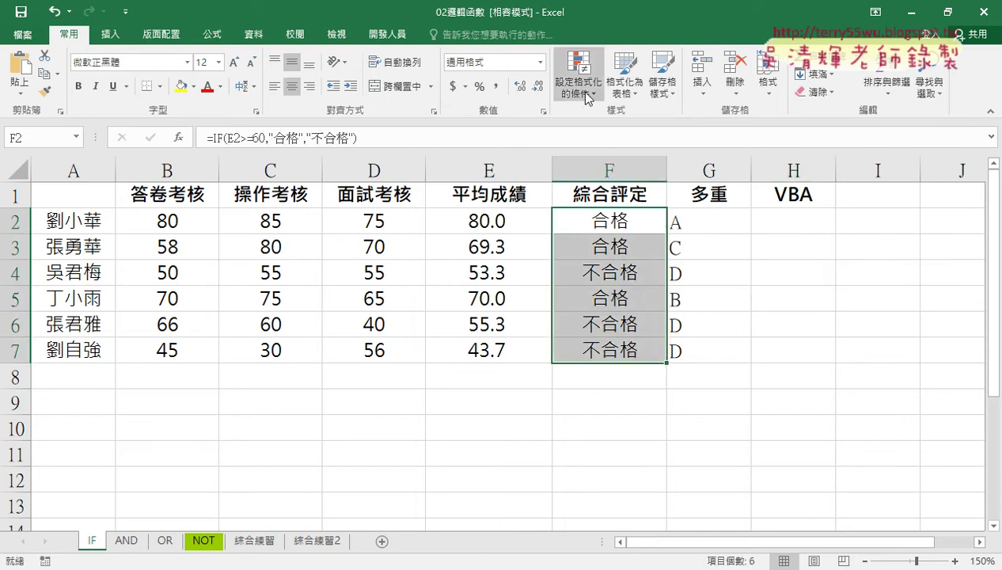
pyautogui.click(803, 191)
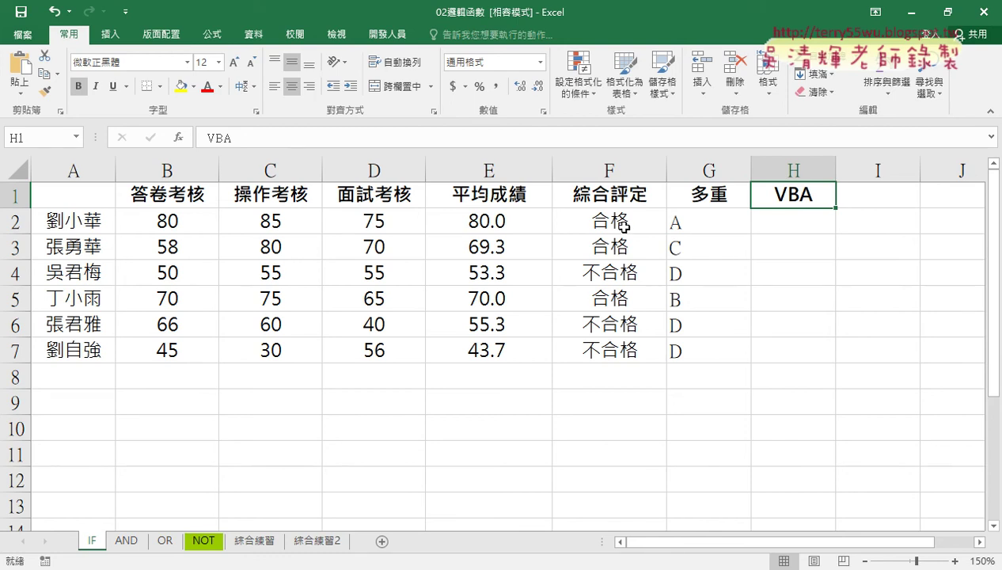
pyautogui.click(620, 224)
pyautogui.click(704, 226)
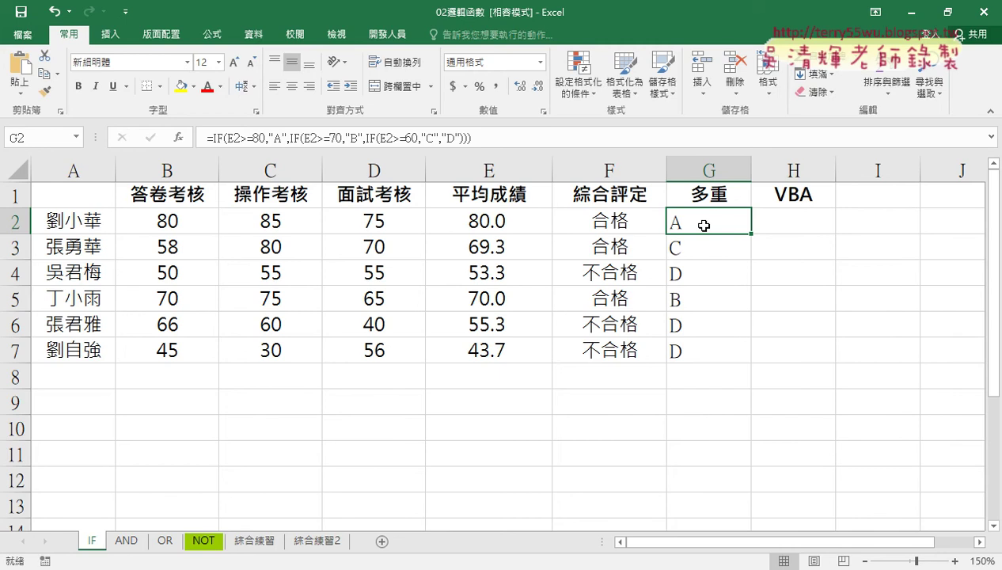